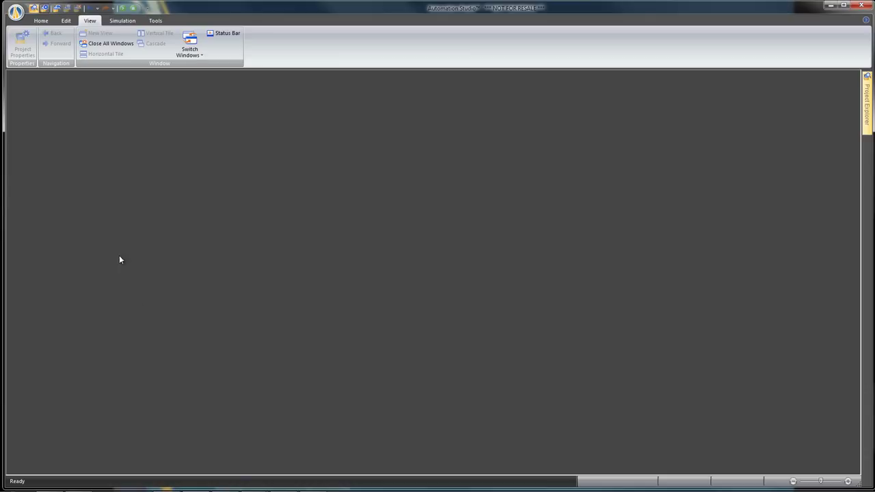
Step: Create a new project from the Electro NEMA ANSI B template
click(41, 21)
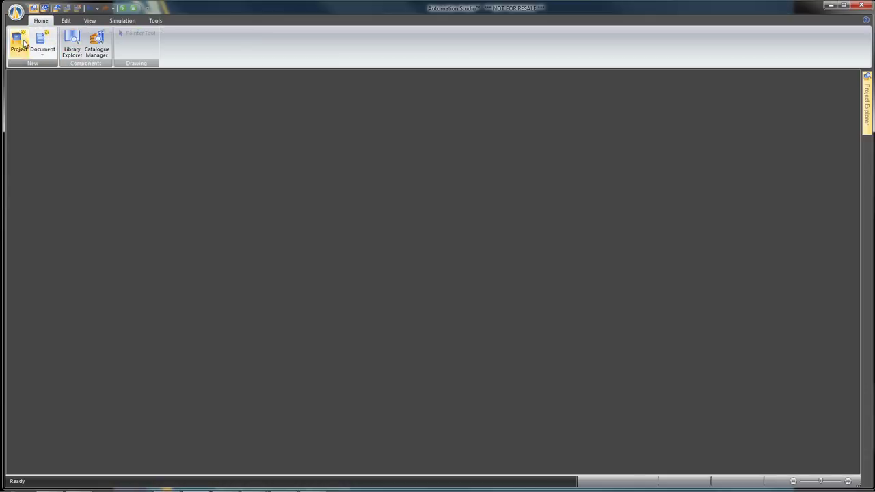
click(18, 42)
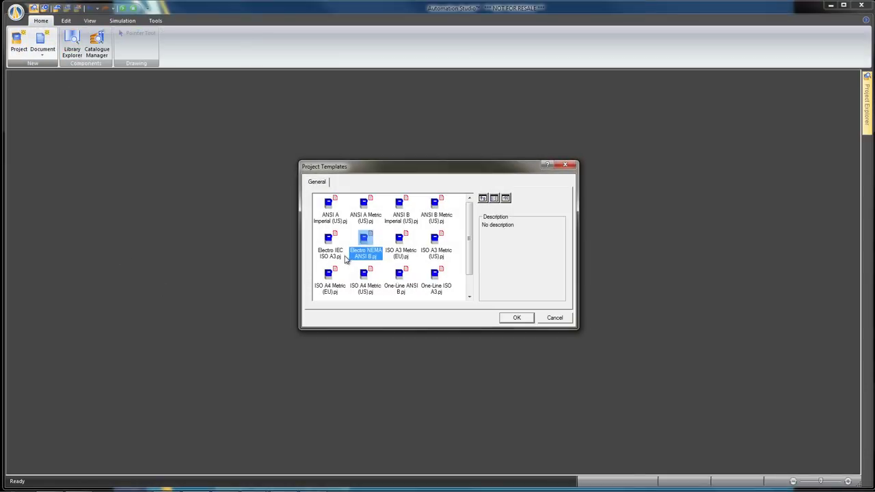
click(517, 318)
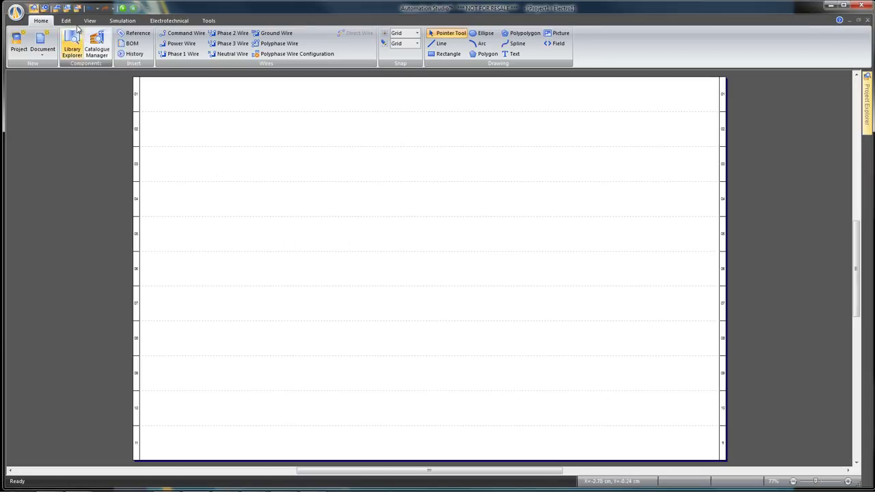
Step: Turn on the drawing grid and open the Library Explorer
click(90, 21)
click(104, 34)
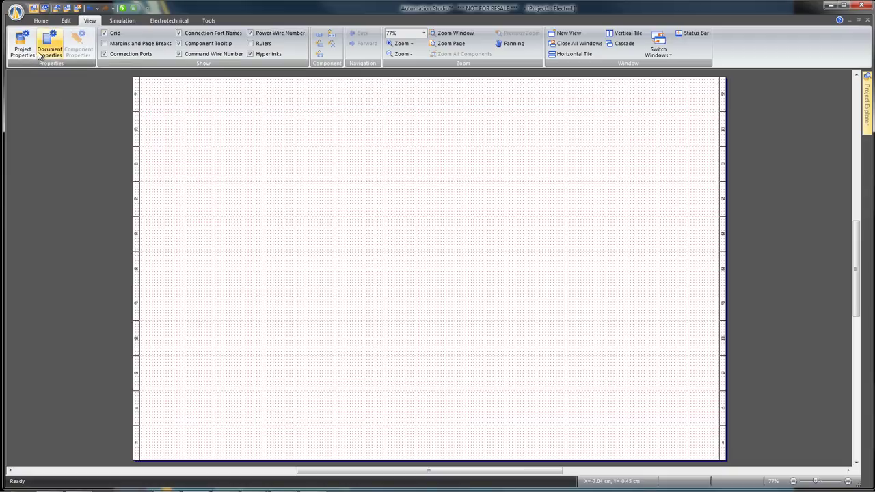
click(42, 20)
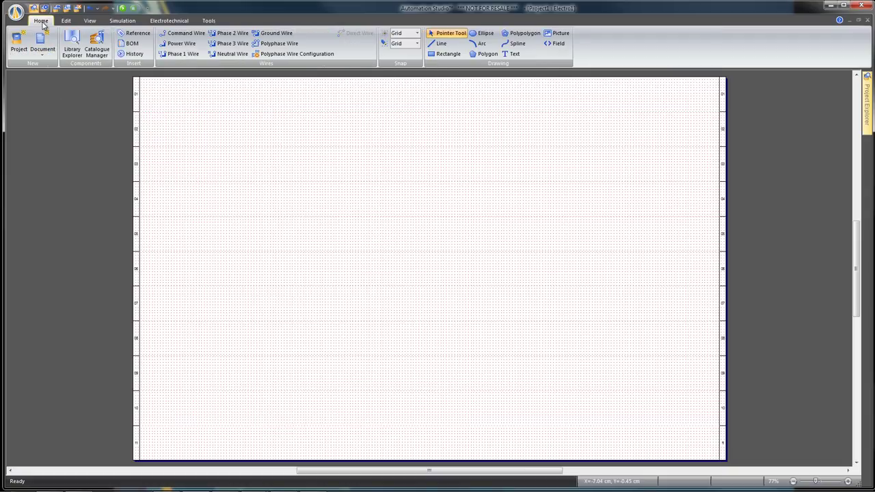
click(73, 48)
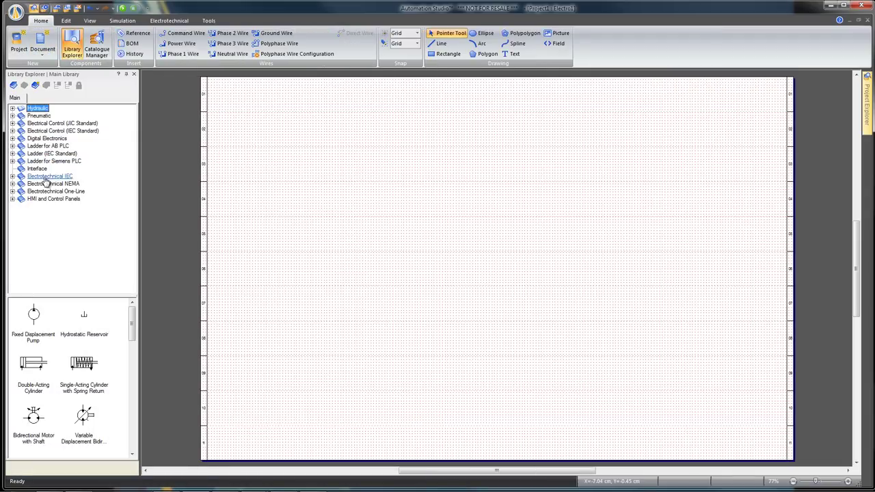
Step: Place the 208 V 3-phase source with neutral and three push-button switches
click(60, 185)
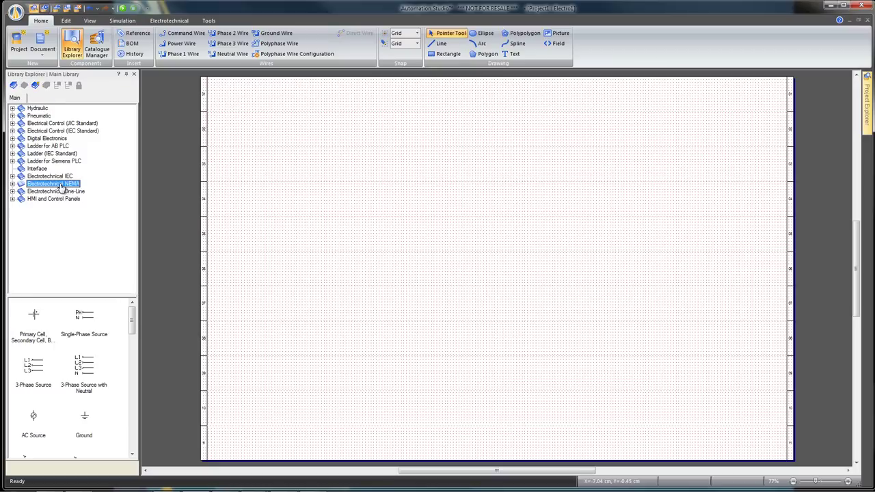
drag(83, 368, 283, 150)
scroll(283, 150, up, 2)
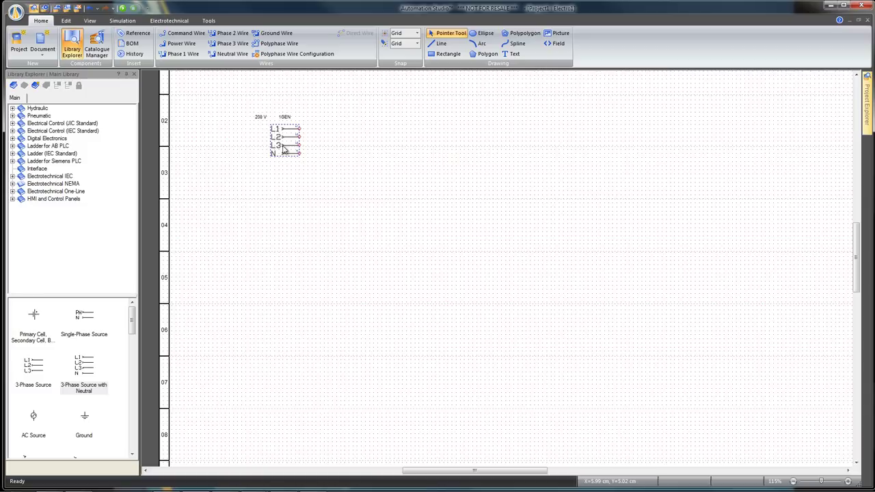
scroll(284, 150, up, 2)
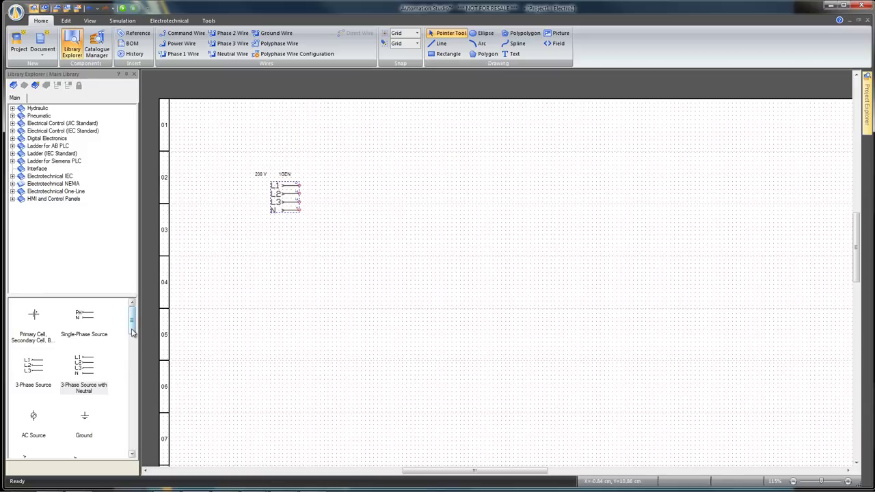
drag(132, 320, 350, 347)
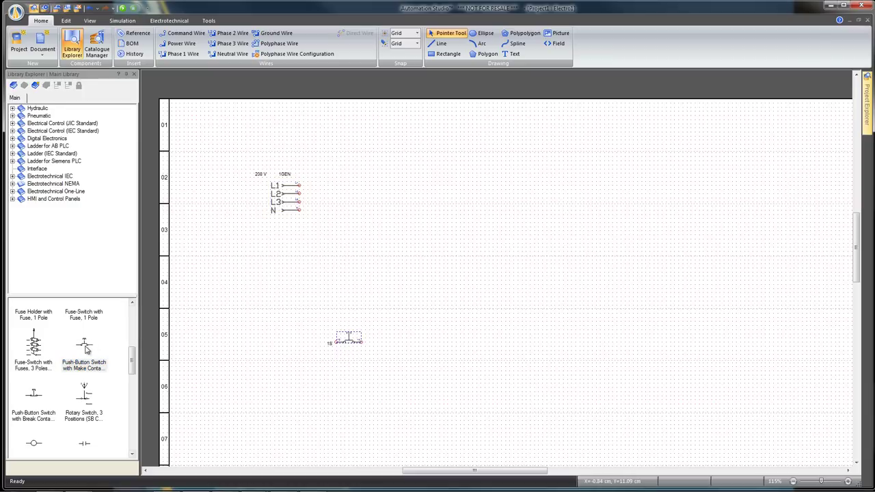
drag(88, 350, 348, 416)
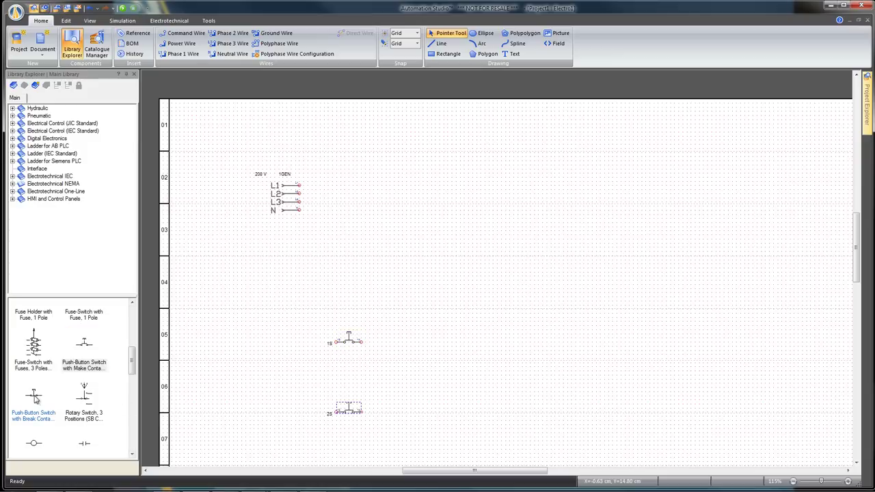
drag(84, 342, 286, 347)
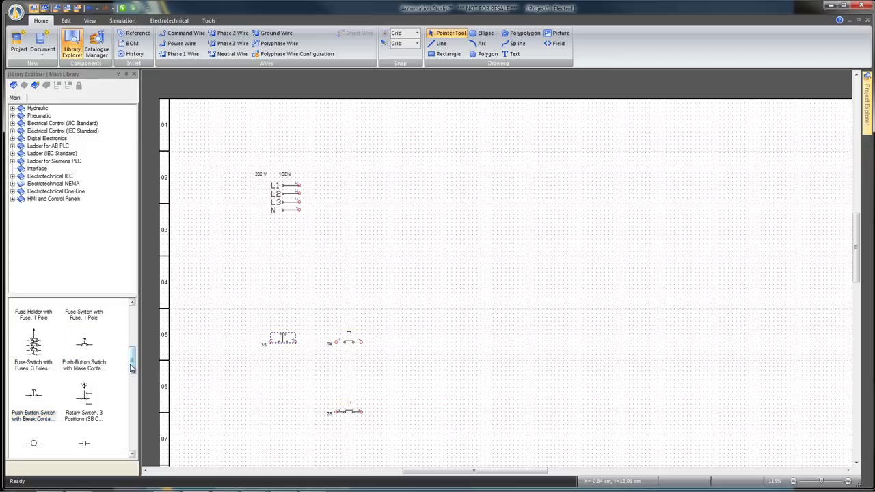
Step: Add transformer 1T and three-phase motor 1SC, with the motor's 0 RPM label below it
drag(132, 368, 343, 233)
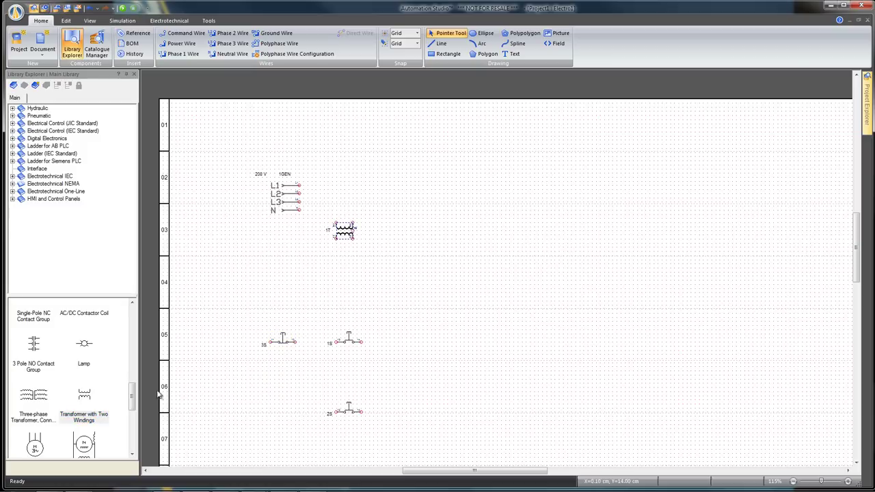
scroll(41, 403, down, 2)
drag(39, 407, 548, 244)
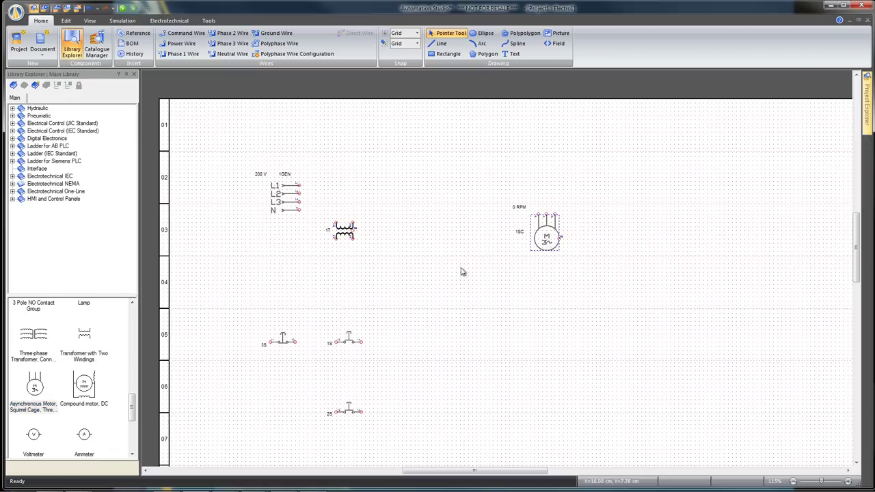
drag(519, 207, 547, 264)
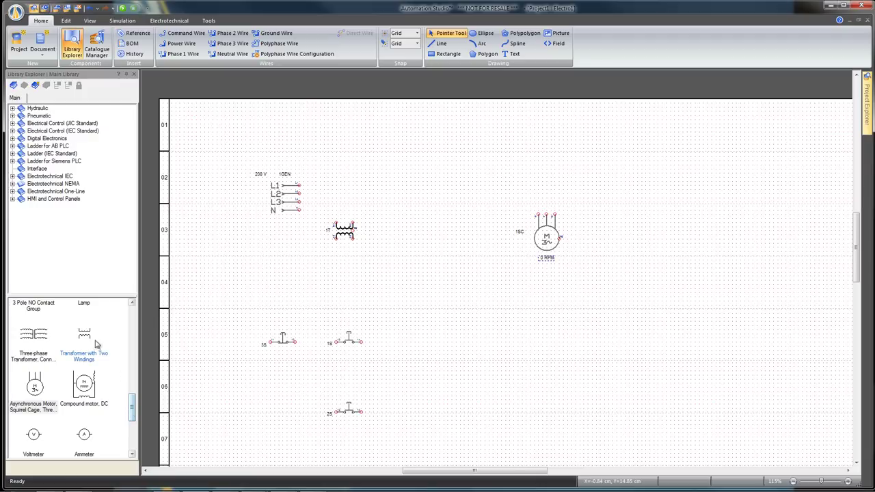
Step: Place three-pole circuit breaker 1CB with neutral in row 02 beside the source
click(13, 183)
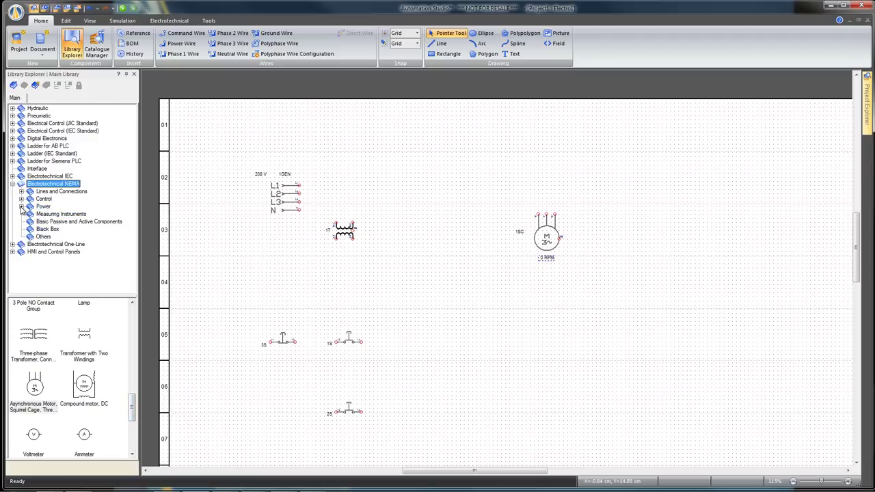
click(21, 207)
click(51, 253)
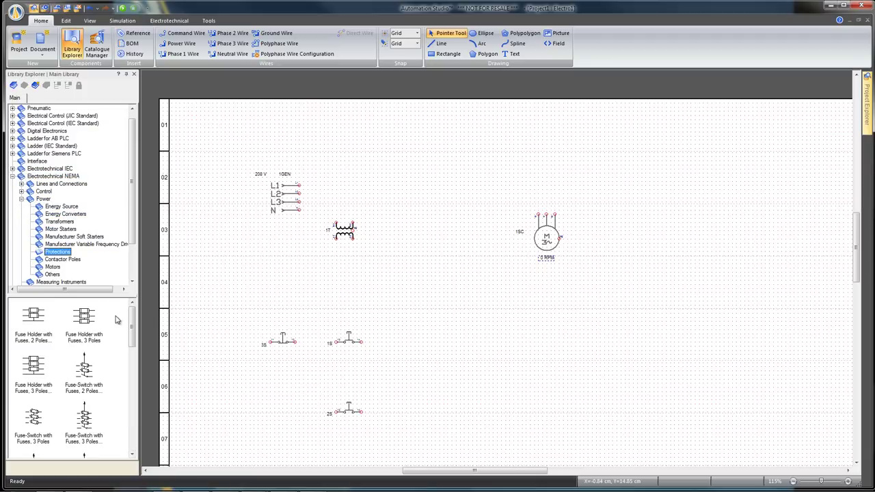
drag(131, 330, 134, 423)
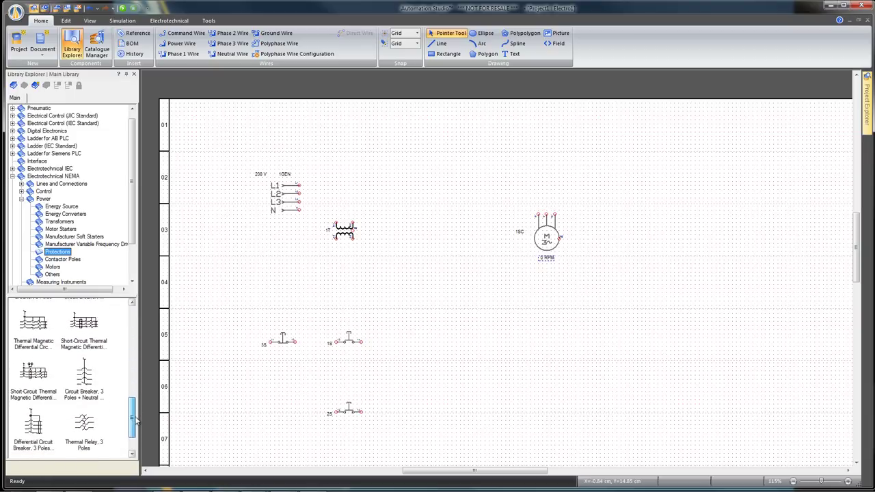
click(87, 377)
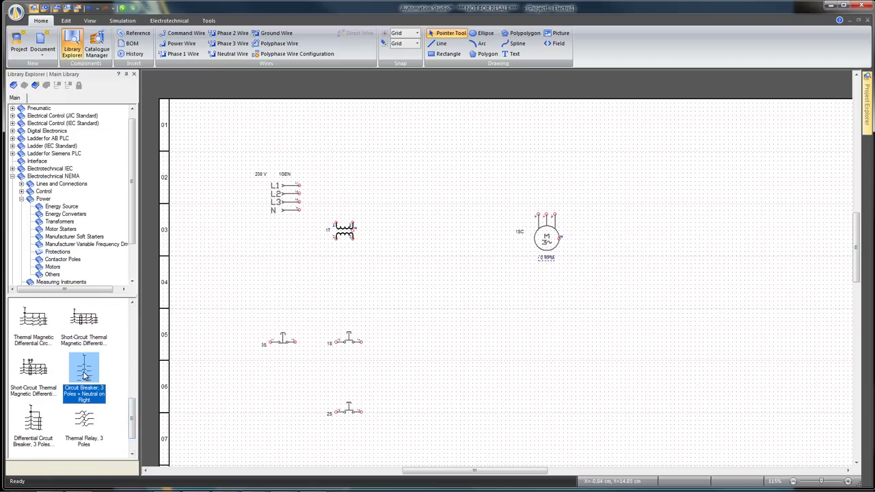
drag(84, 374, 400, 158)
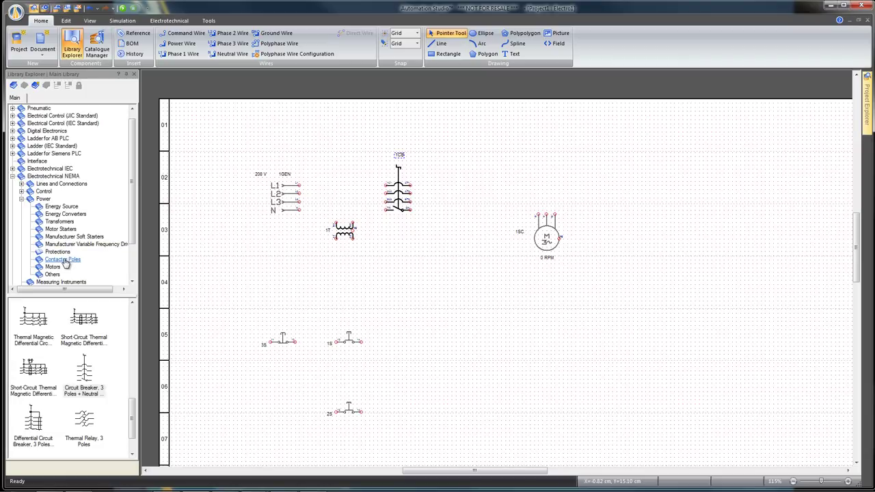
Step: Add AC contactor coils 1MCR and 2MCR beside the push-button switches
click(21, 194)
click(61, 237)
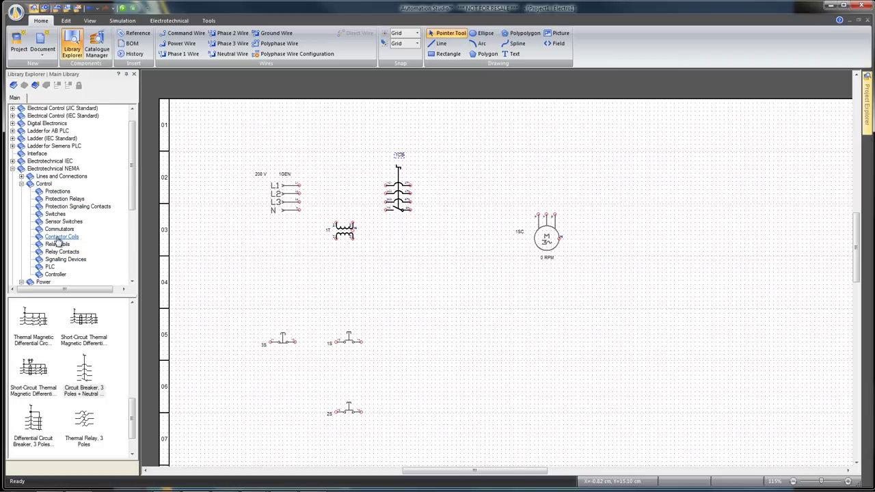
drag(83, 315, 482, 413)
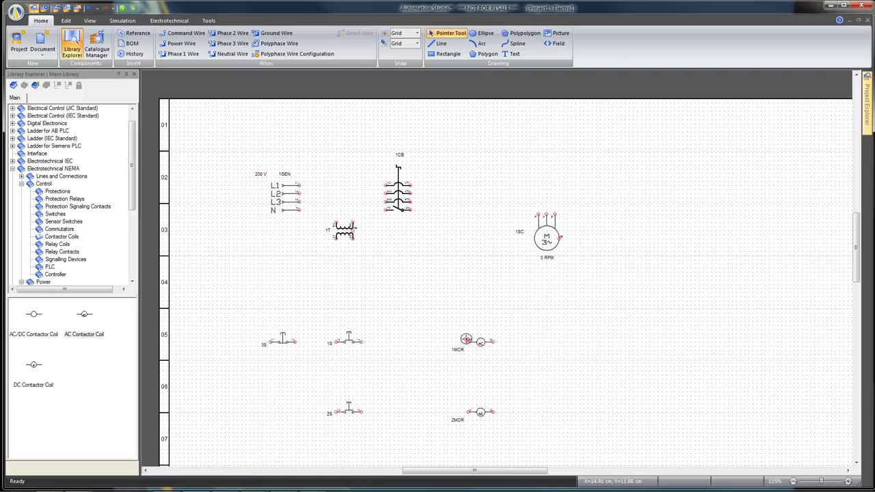
Step: Place a three-pole NO contact group assigned to coil 1MCR, with its label above it
click(61, 176)
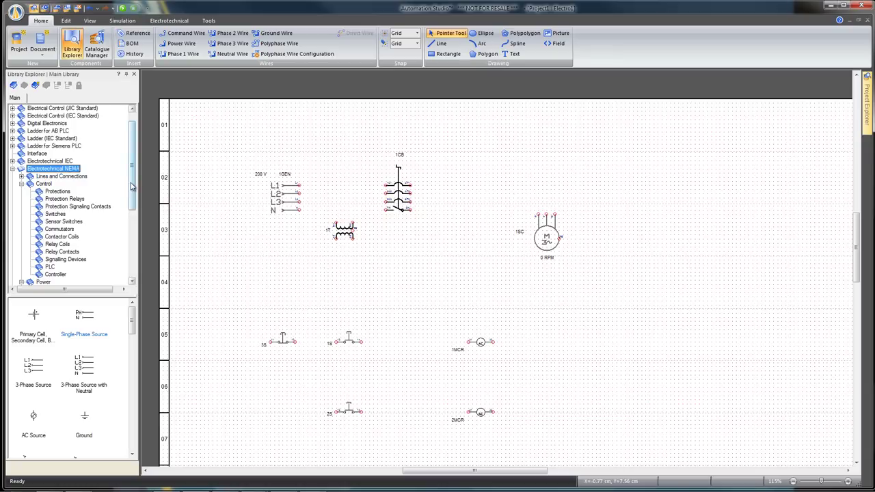
drag(131, 330, 72, 408)
drag(34, 383, 467, 205)
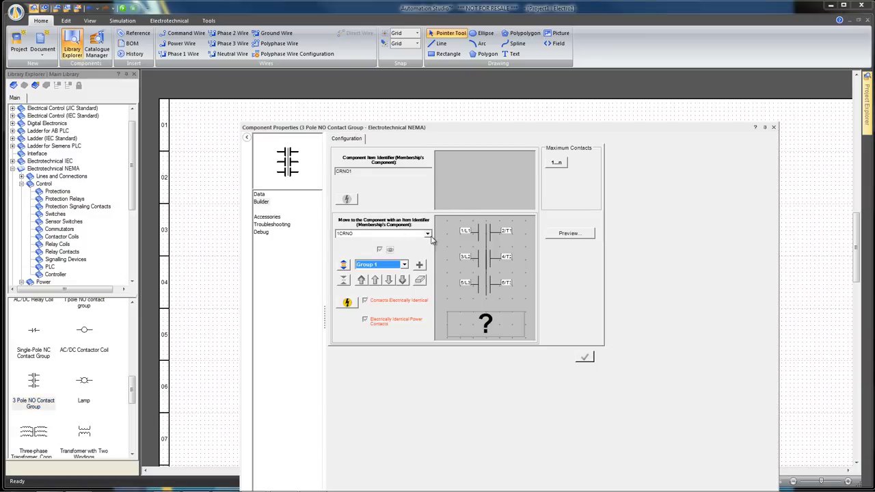
click(427, 234)
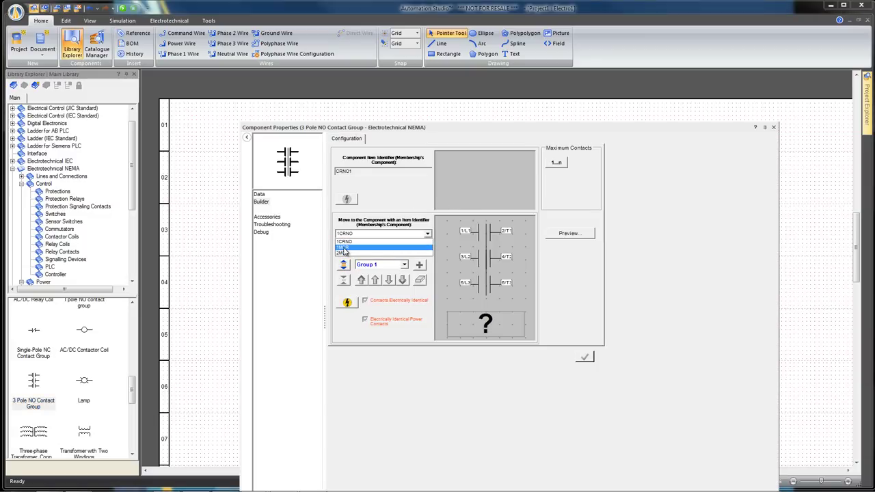
click(344, 249)
click(558, 342)
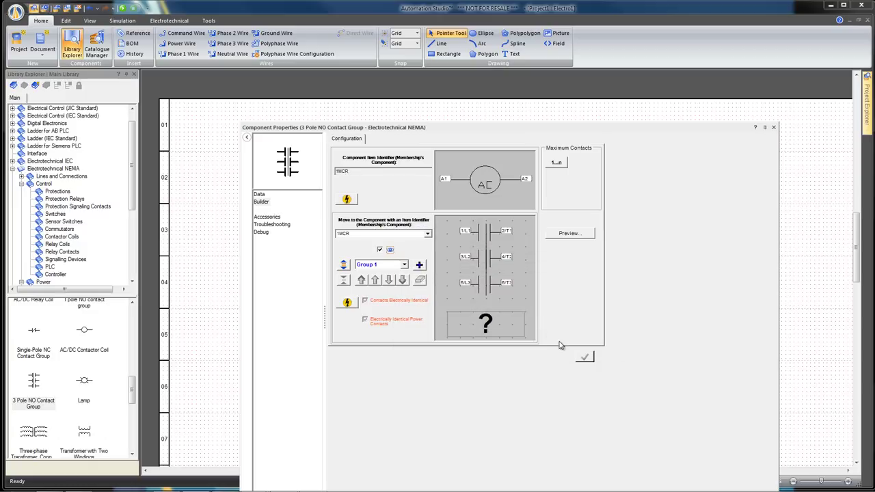
click(773, 128)
drag(445, 194, 464, 174)
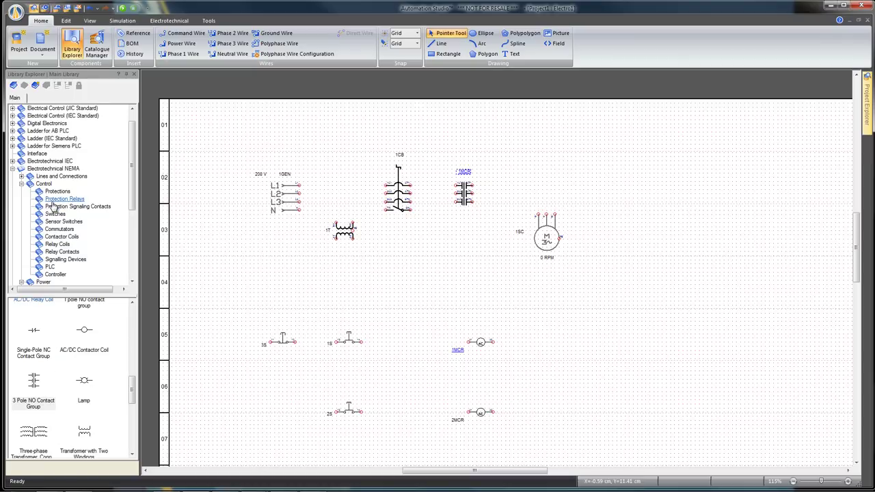
Step: Place a second three-pole NO contact group from Contactor Poles
drag(134, 208, 135, 259)
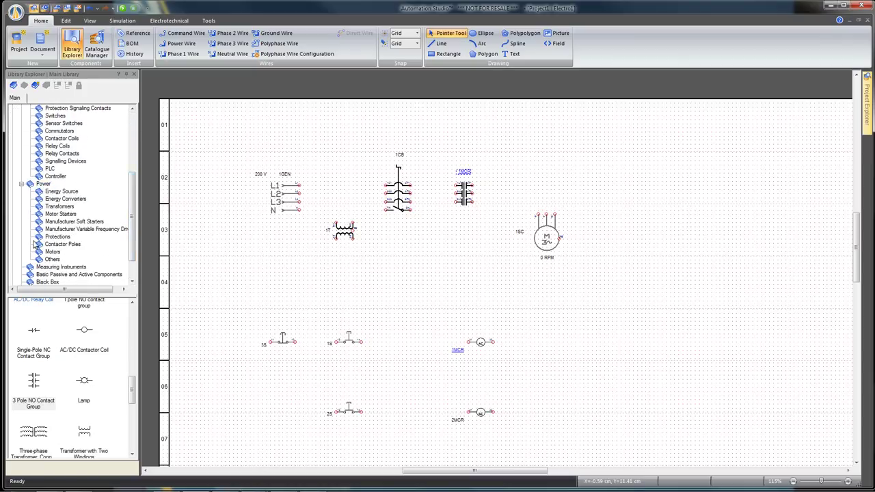
click(63, 245)
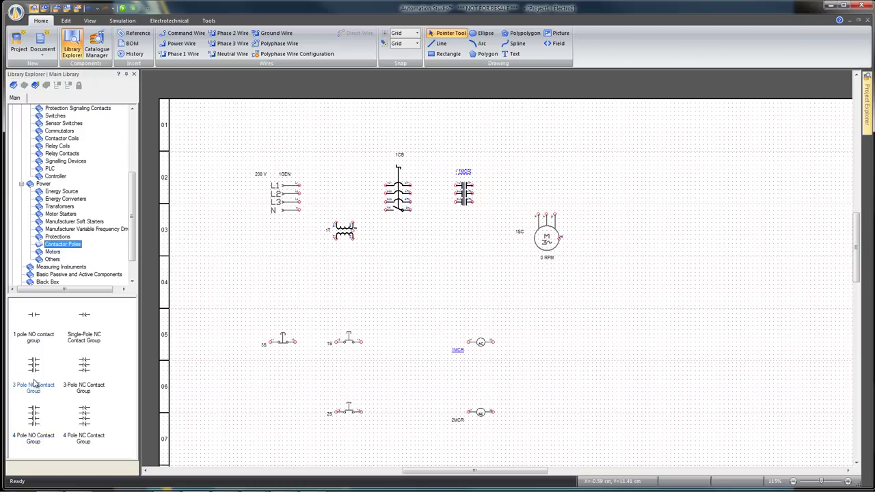
drag(32, 371, 460, 151)
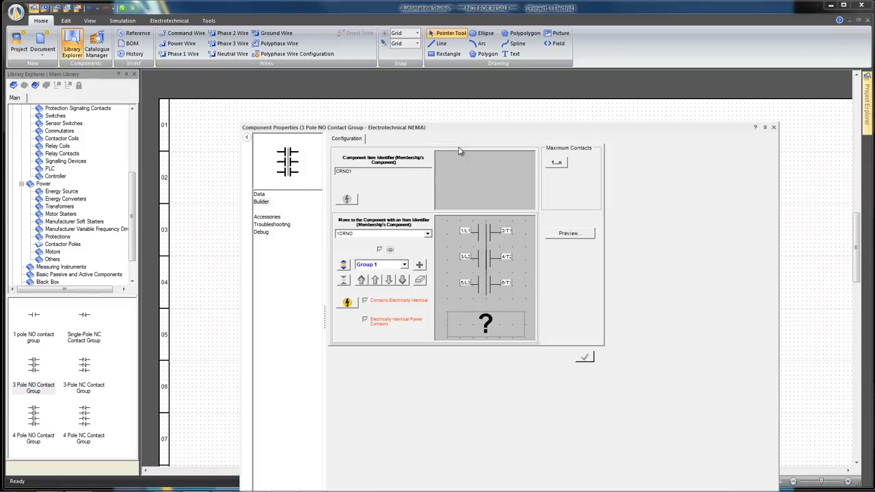
Step: Assign the second contact group to coil 2MCR and add a normally-open Group 2 contact
click(427, 234)
click(344, 253)
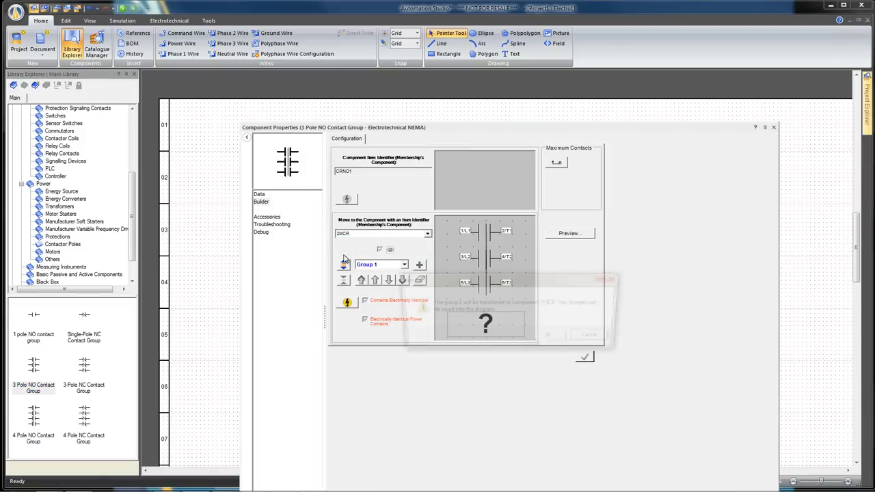
click(552, 339)
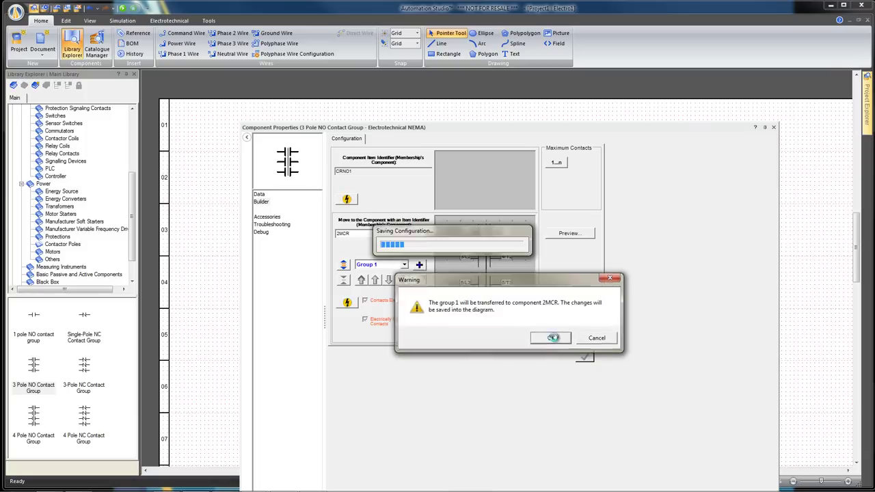
click(420, 265)
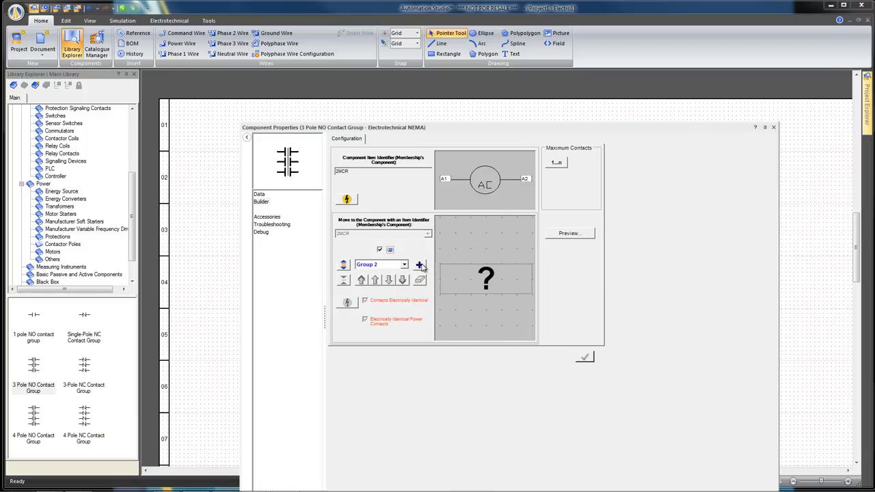
click(483, 280)
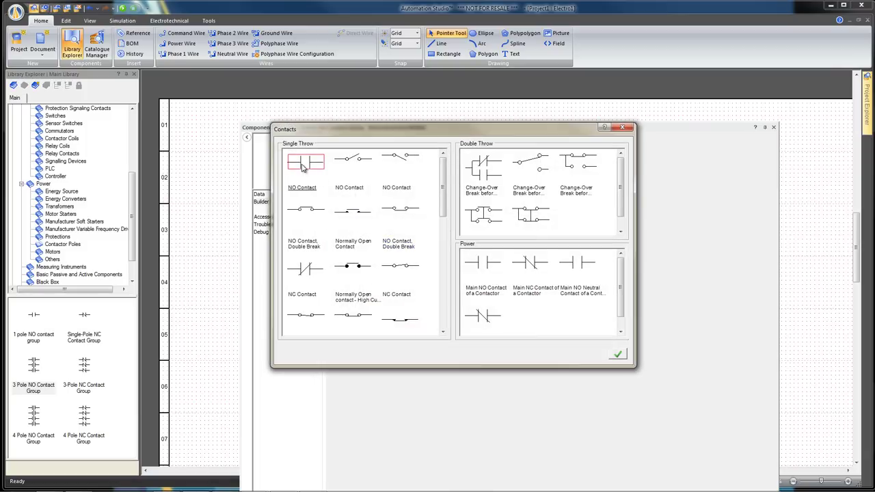
click(616, 357)
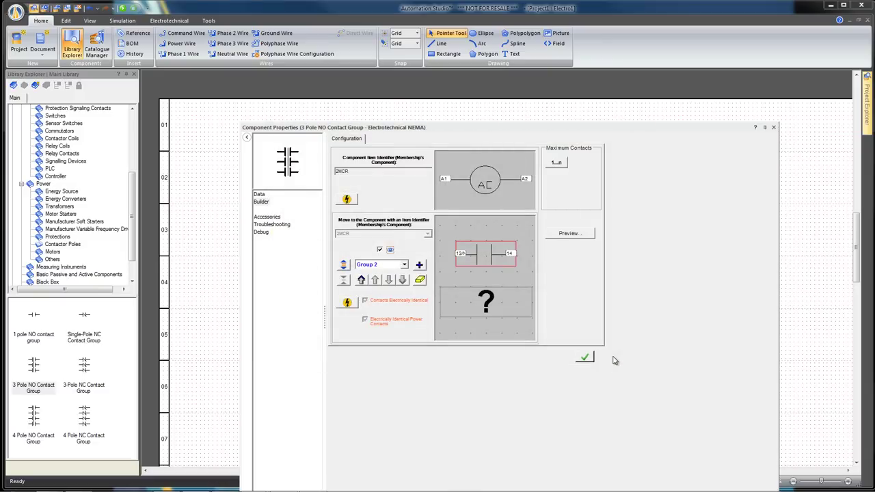
Step: Add a normally-closed Group 3 contact to 2MCR and apply the configuration
click(419, 266)
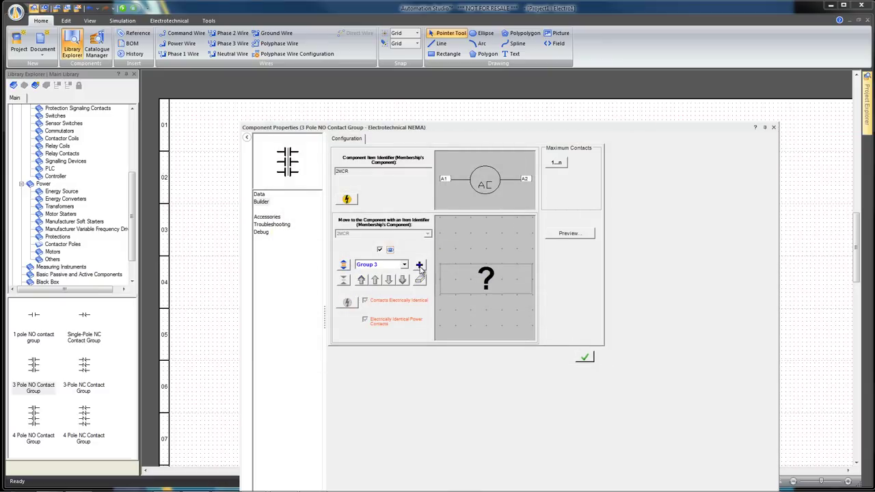
double_click(486, 287)
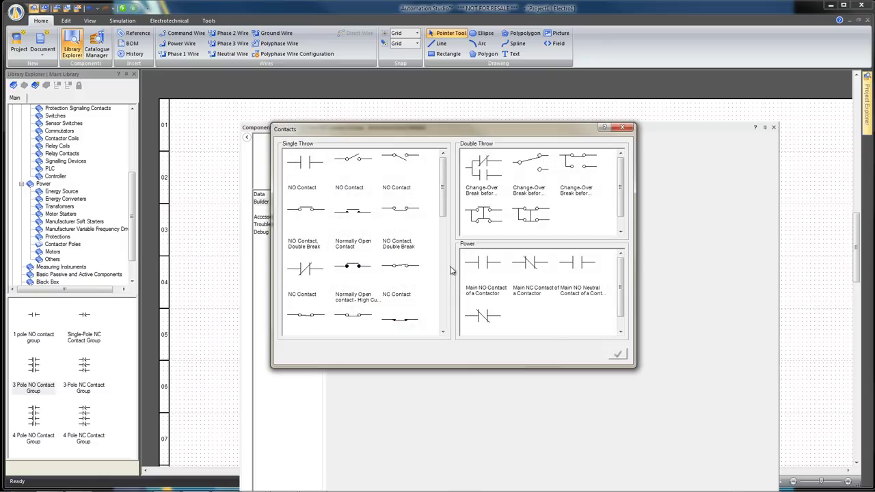
click(301, 273)
click(618, 355)
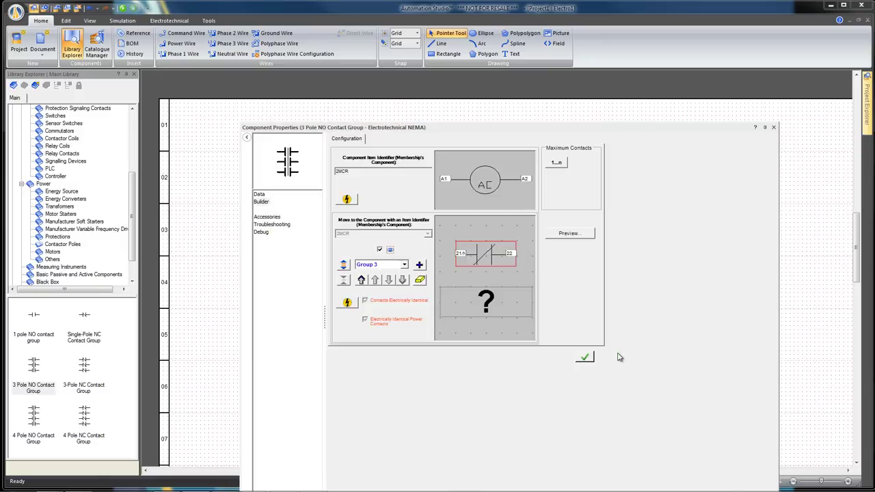
click(589, 358)
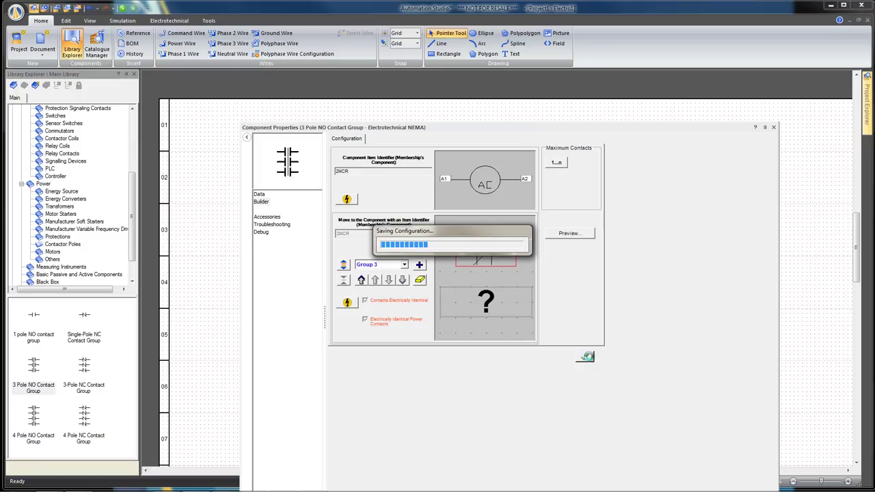
click(773, 129)
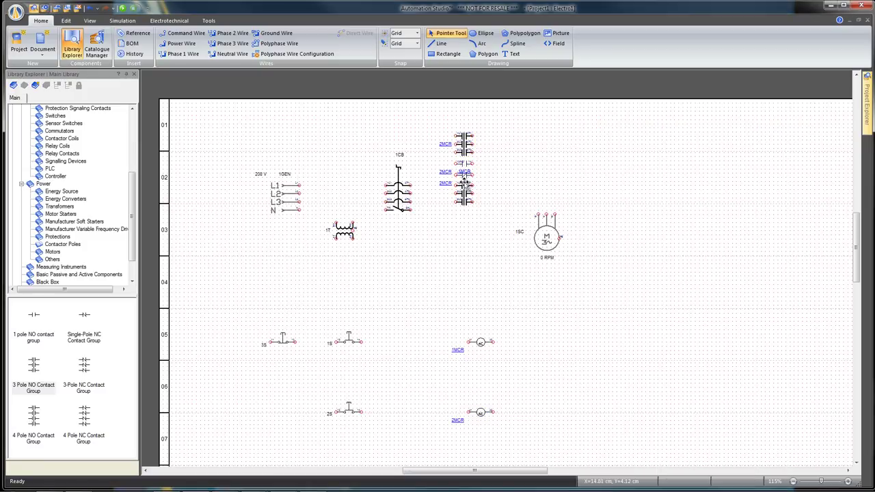
Step: Move 2MCR's NO contact beside pushbutton 2S and its NC contact down to row 06
drag(464, 165, 351, 441)
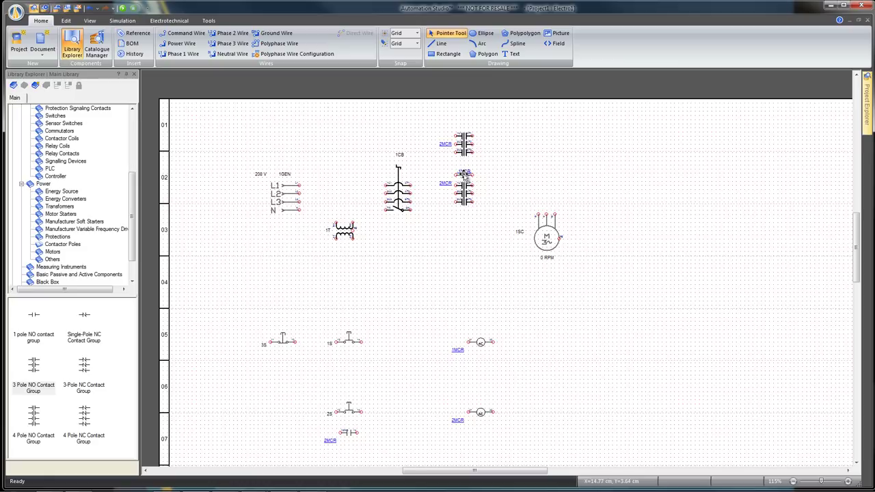
drag(463, 176, 387, 370)
click(432, 378)
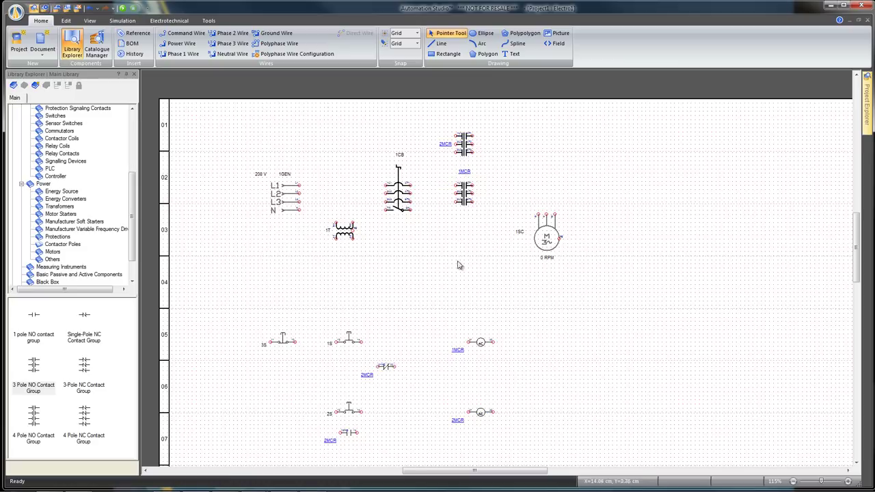
Step: Add a normally-open Group 2 contact to coil 1MCR
double_click(481, 344)
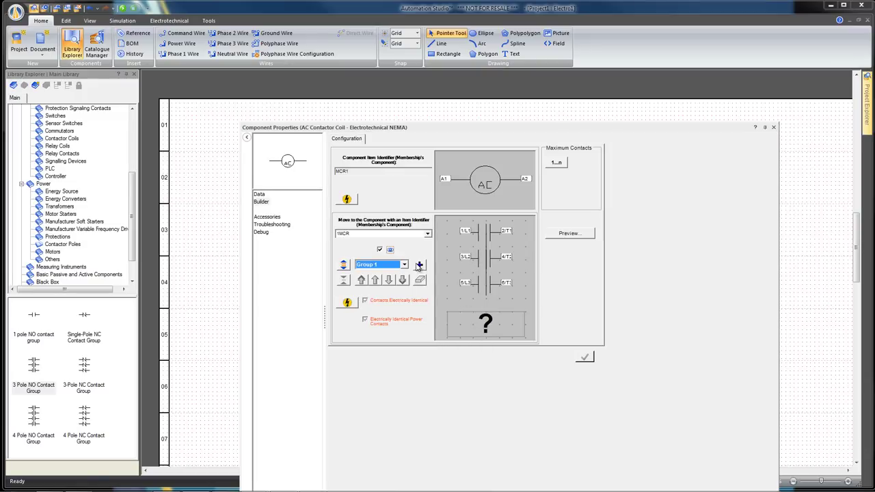
click(419, 265)
click(486, 280)
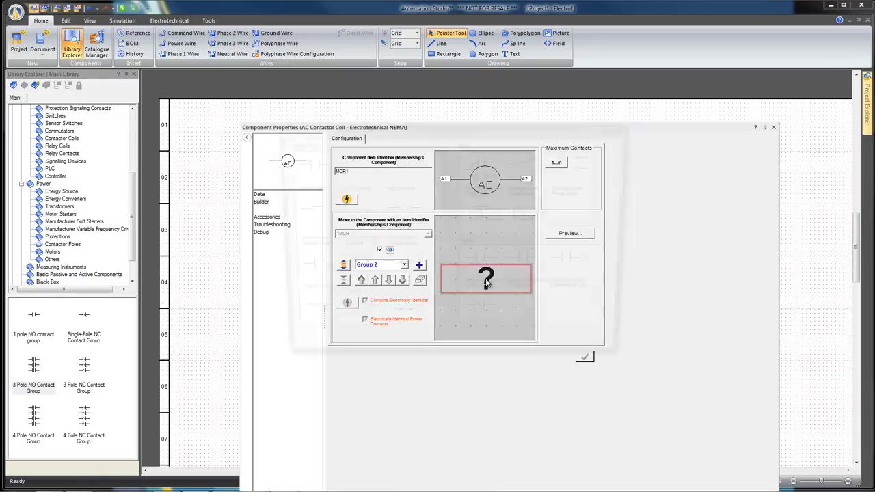
click(305, 170)
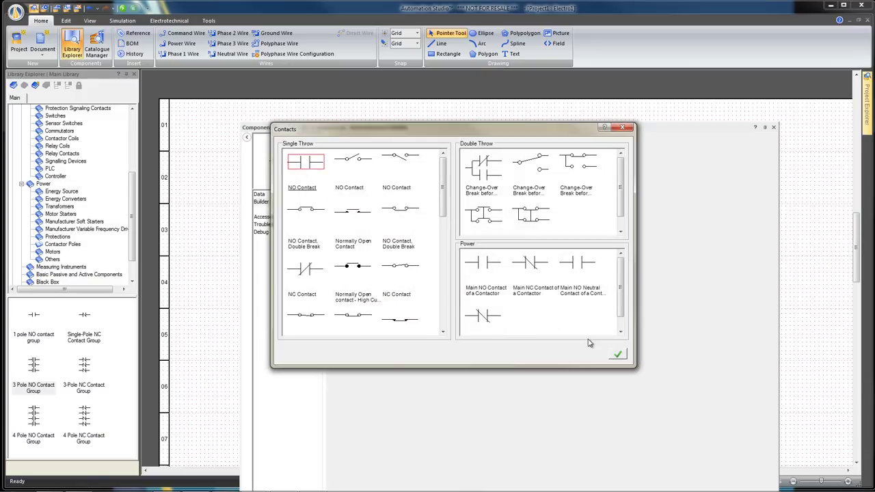
click(615, 355)
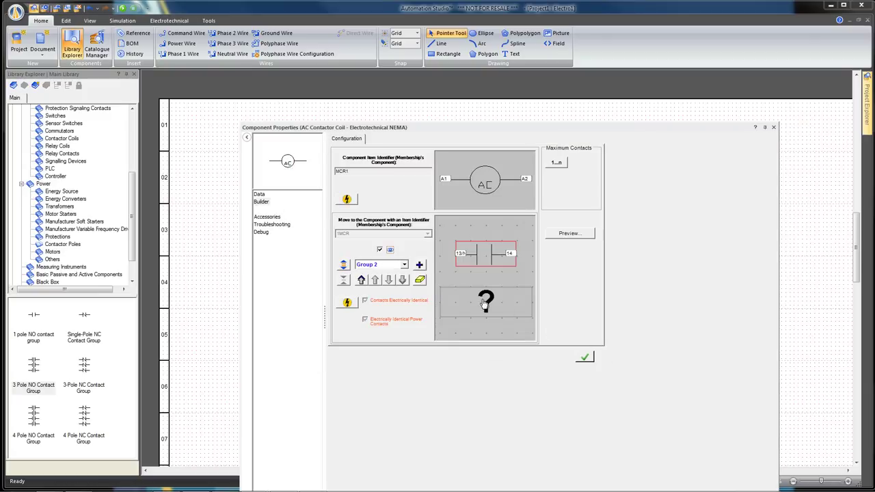
Step: Add an NC Group 3 contact, then place 1MCR's NO contact by 1S and NC in row 07
click(419, 266)
click(486, 283)
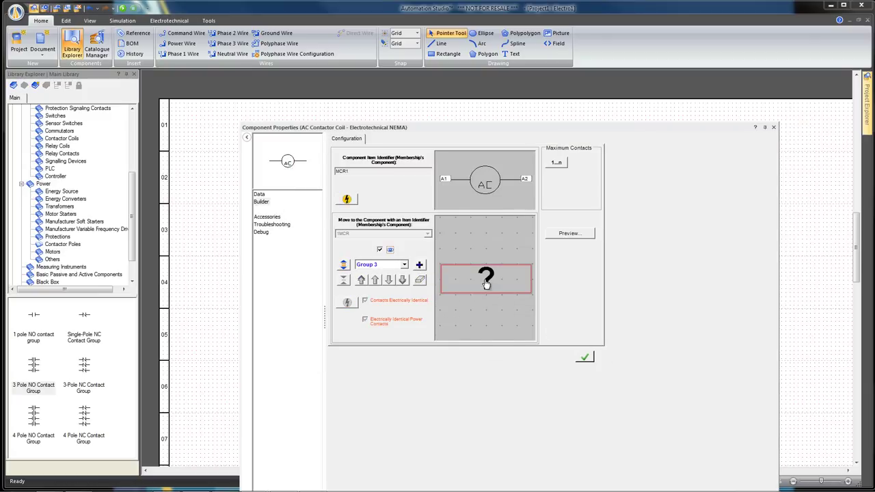
double_click(486, 282)
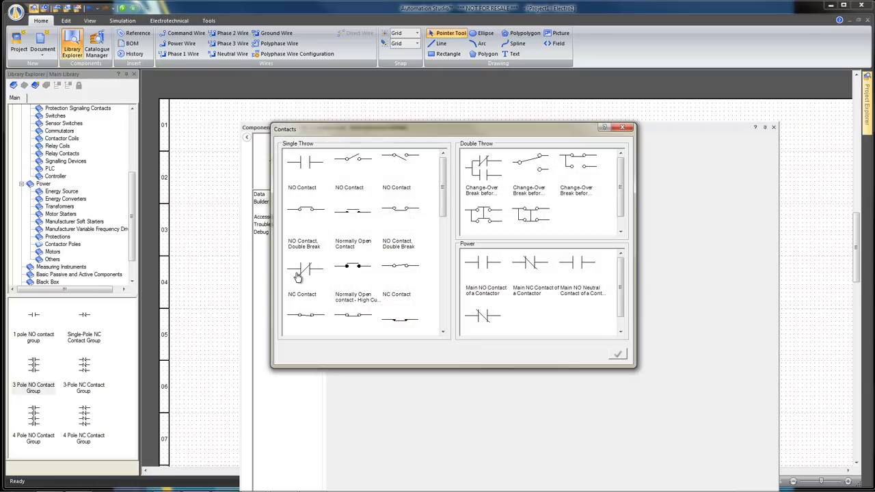
click(311, 269)
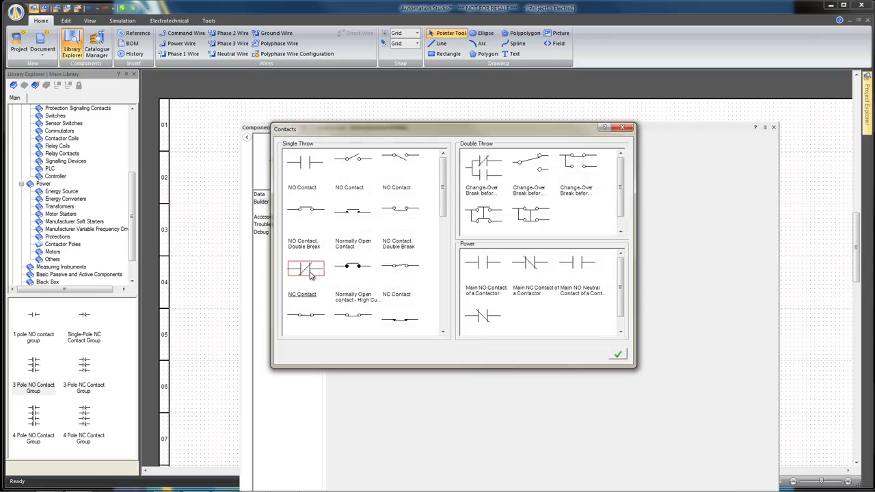
click(617, 355)
click(586, 359)
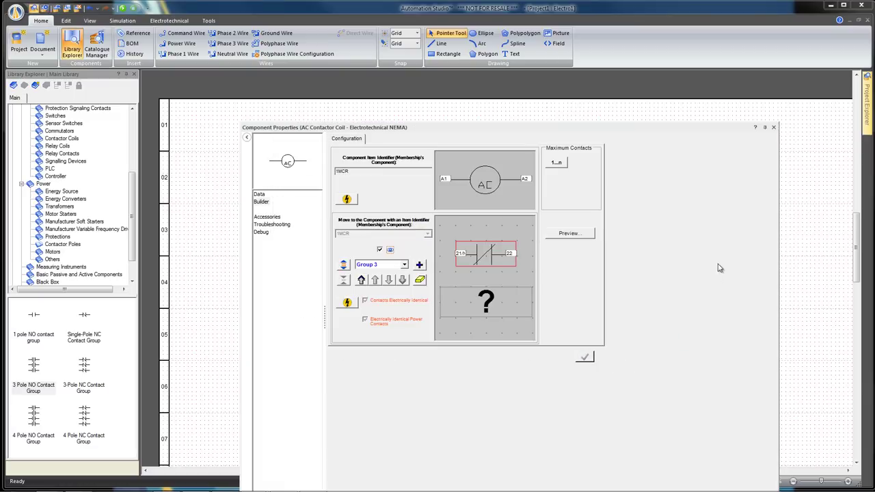
click(774, 128)
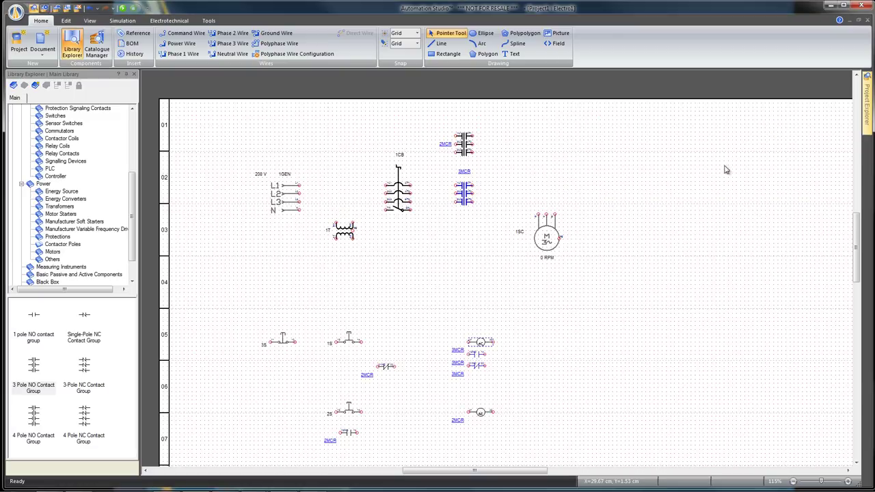
drag(475, 357, 347, 367)
drag(476, 365, 388, 437)
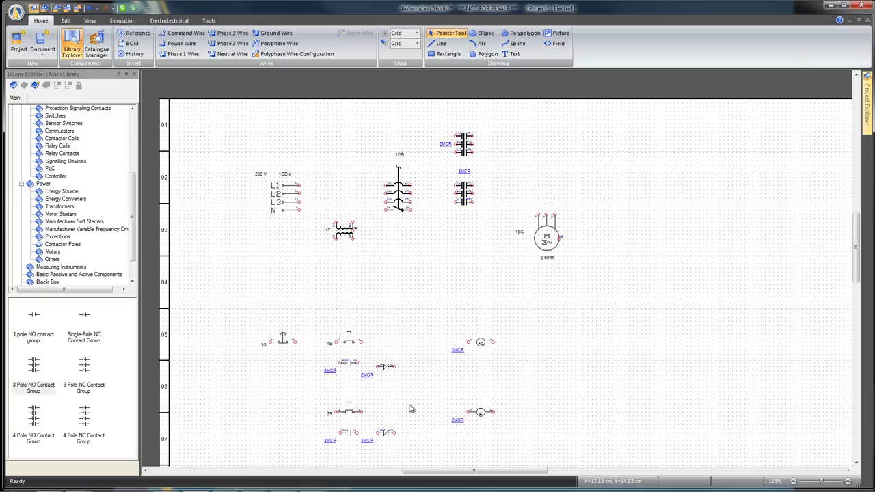
Step: Place a Single-Pole Output Link from Lines and Connections > Links below transformer 1T
click(22, 186)
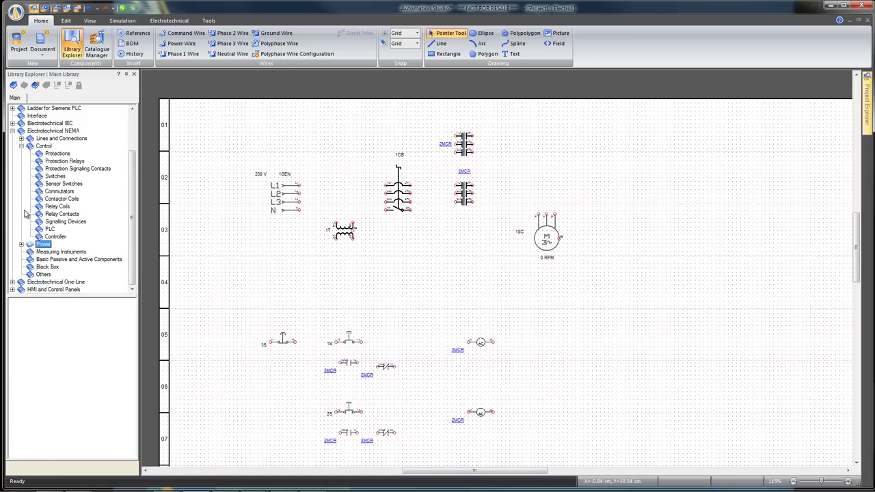
click(22, 145)
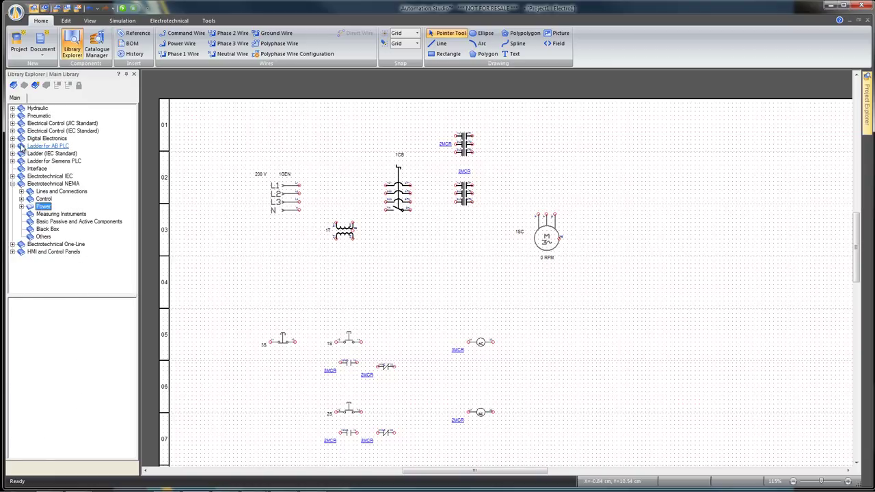
click(21, 192)
click(51, 205)
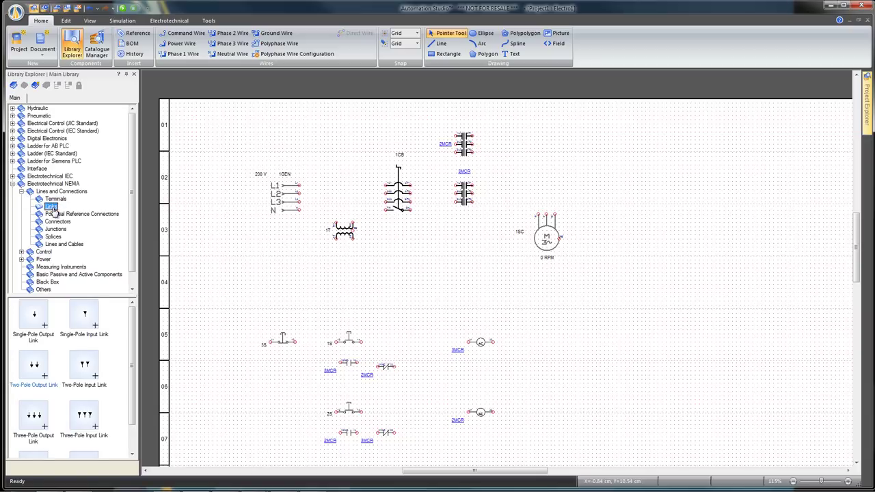
drag(34, 318, 336, 253)
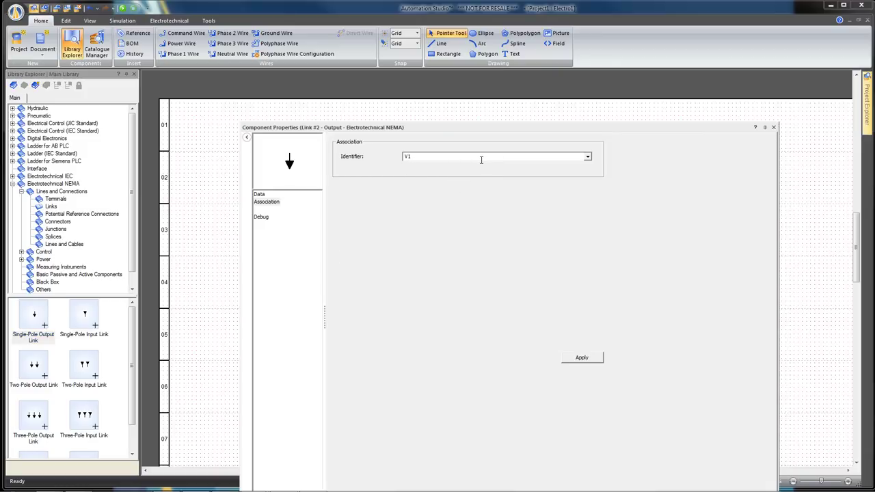
Step: Set the output link's Item Identifier to V1
click(582, 358)
click(259, 194)
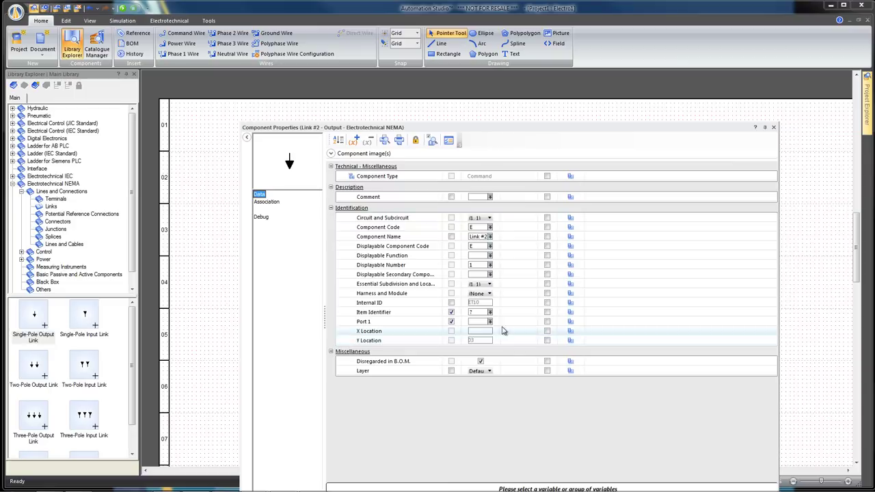
click(478, 312)
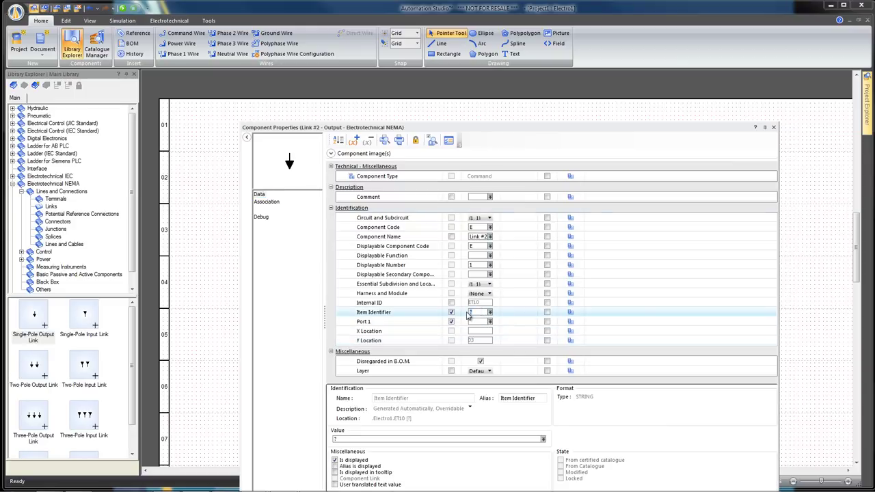
text(V1)
click(527, 303)
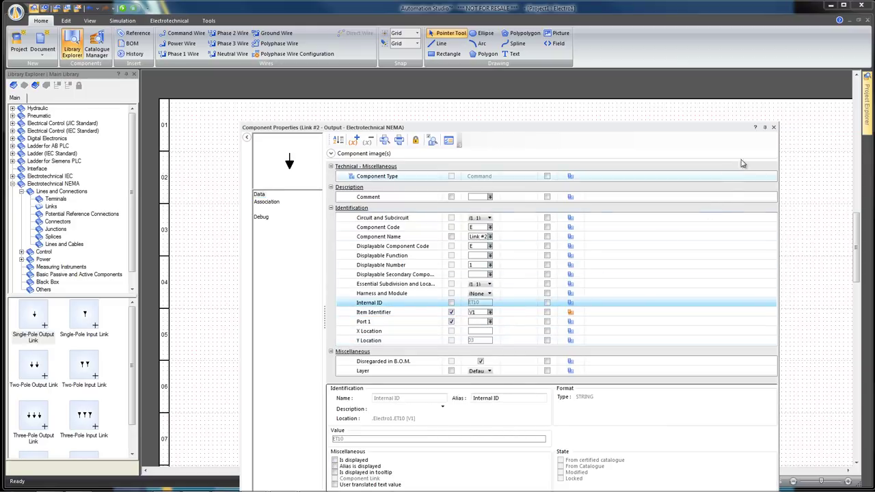
click(773, 129)
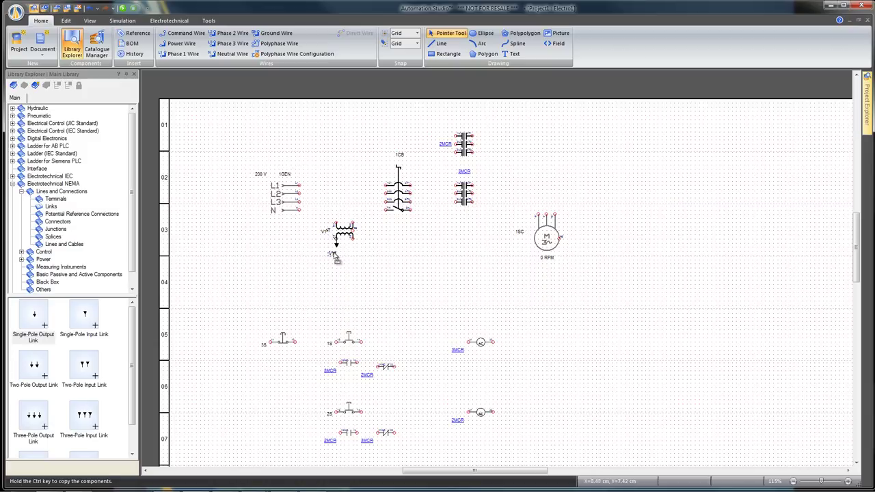
Step: Duplicate the V1 output link beside it and associate the copy as V2
drag(336, 243, 355, 253)
double_click(354, 248)
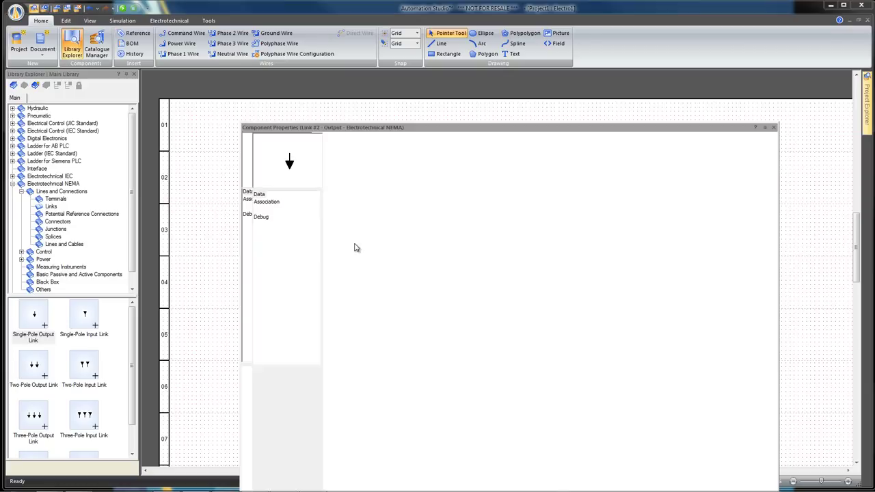
click(467, 314)
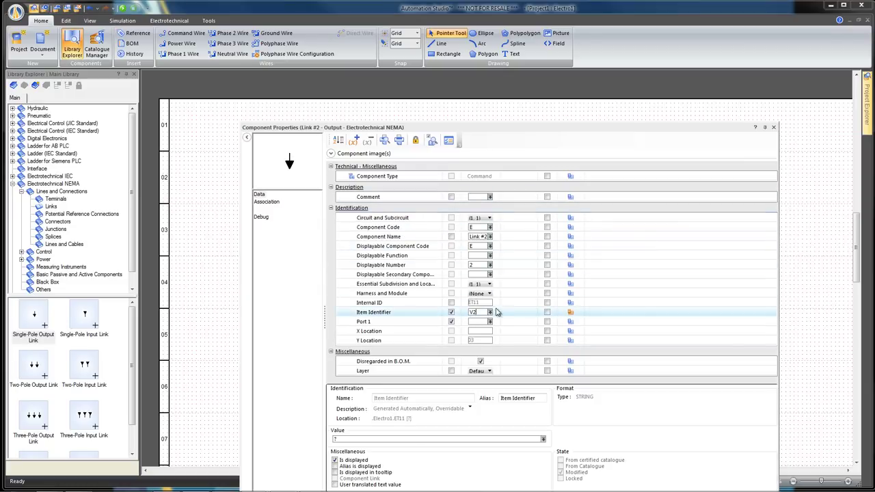
click(266, 202)
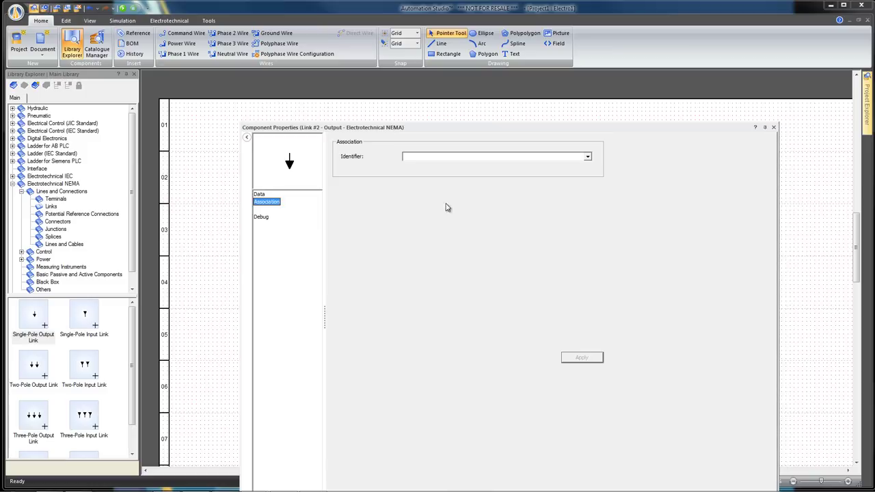
click(545, 157)
click(582, 357)
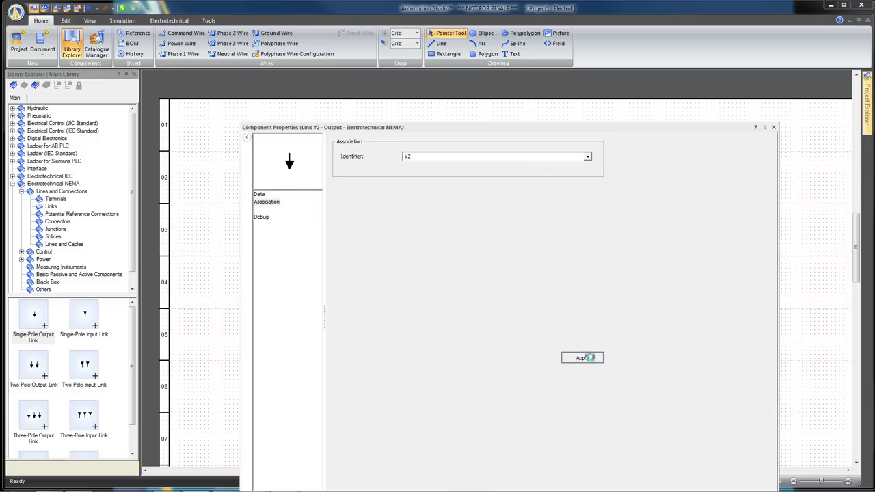
click(773, 129)
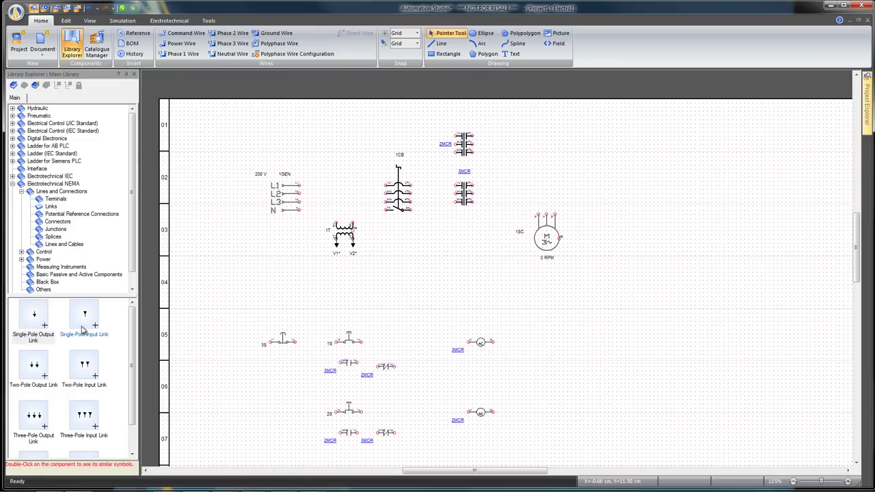
Step: Place a single-pole input link associated with V1 and identified V1
drag(34, 315, 248, 302)
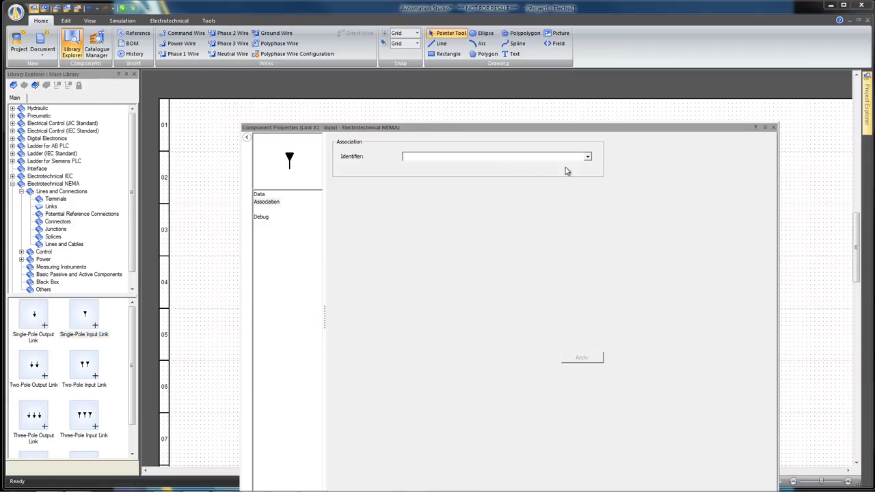
click(587, 157)
click(421, 170)
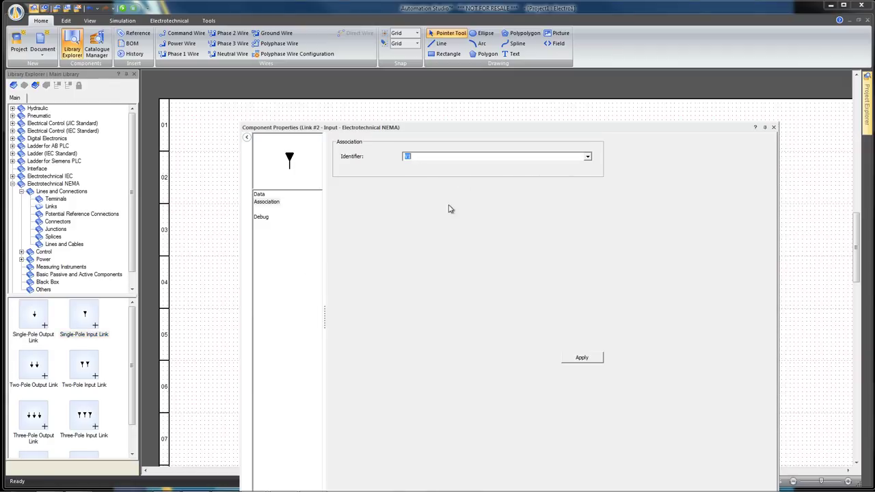
click(574, 361)
click(259, 195)
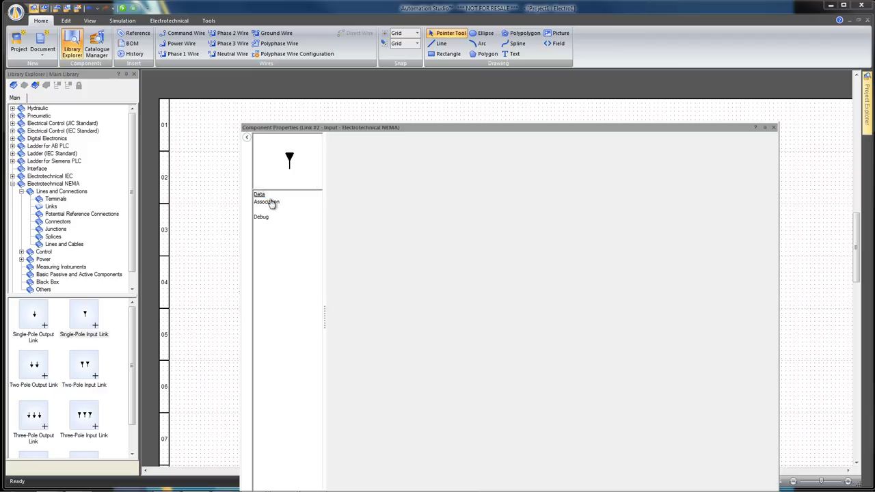
click(466, 313)
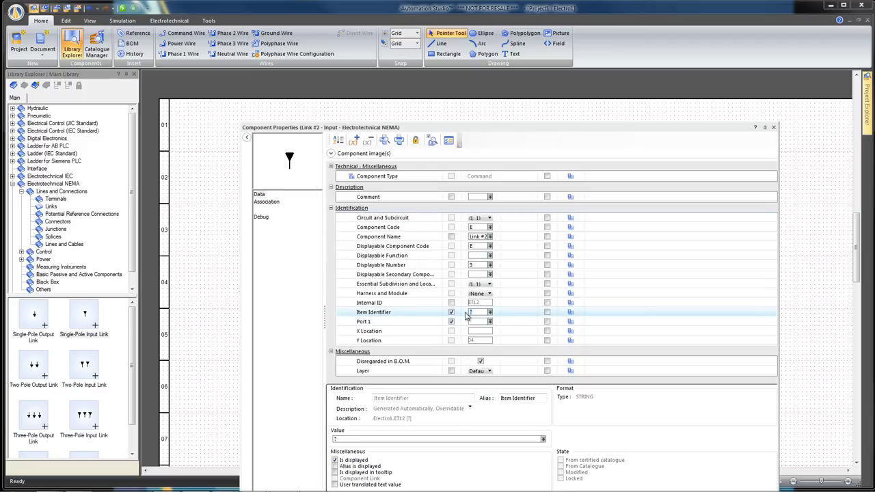
click(505, 303)
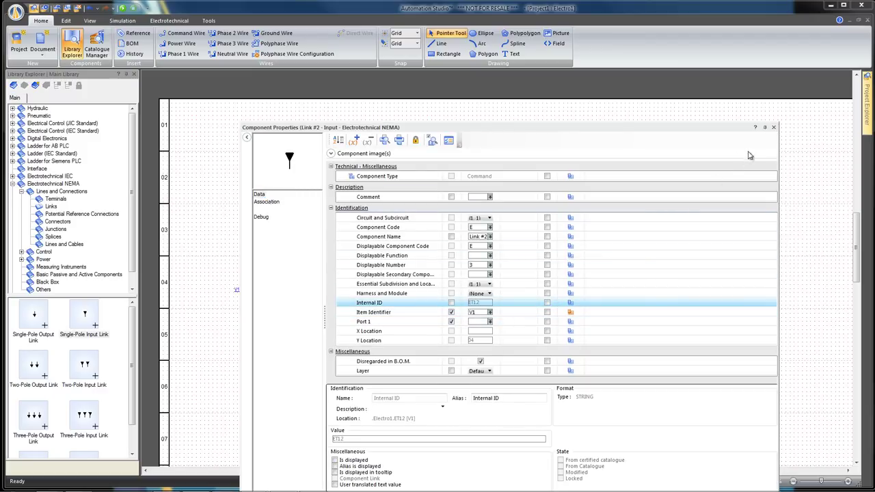
click(774, 128)
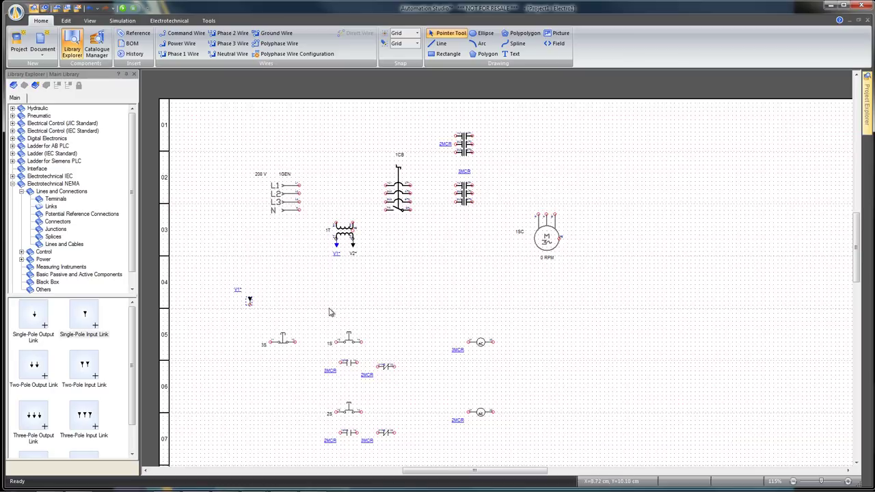
Step: Place a second input link associated with V2 and identified V2
drag(86, 315, 523, 301)
click(587, 158)
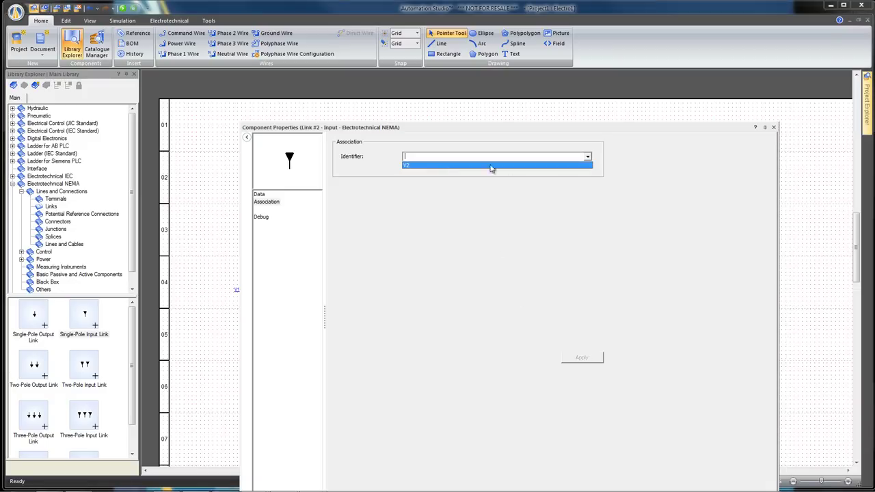
click(432, 167)
click(582, 358)
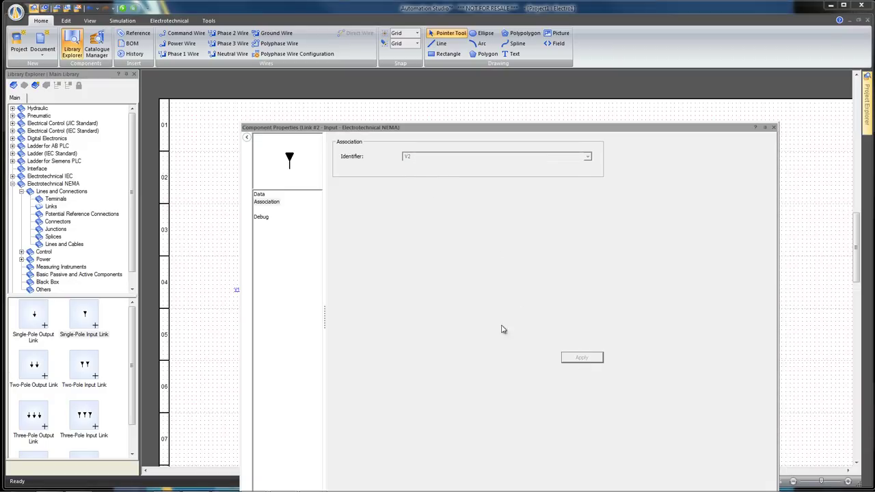
click(260, 195)
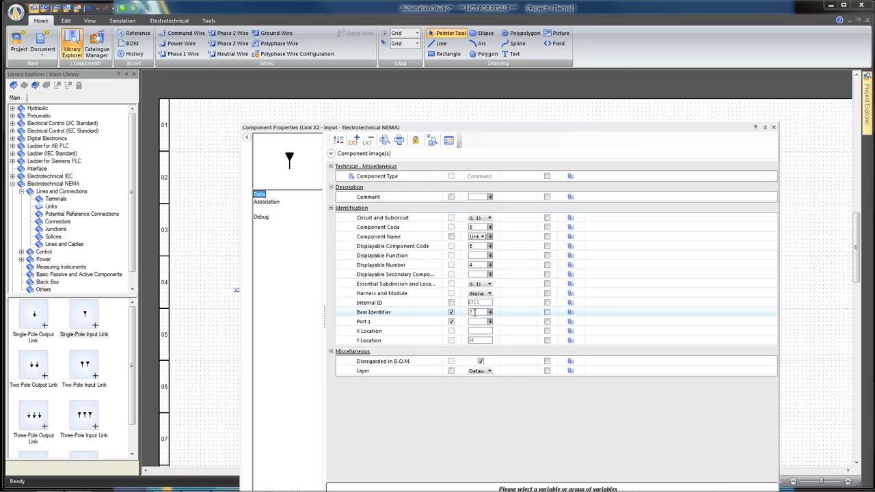
click(470, 312)
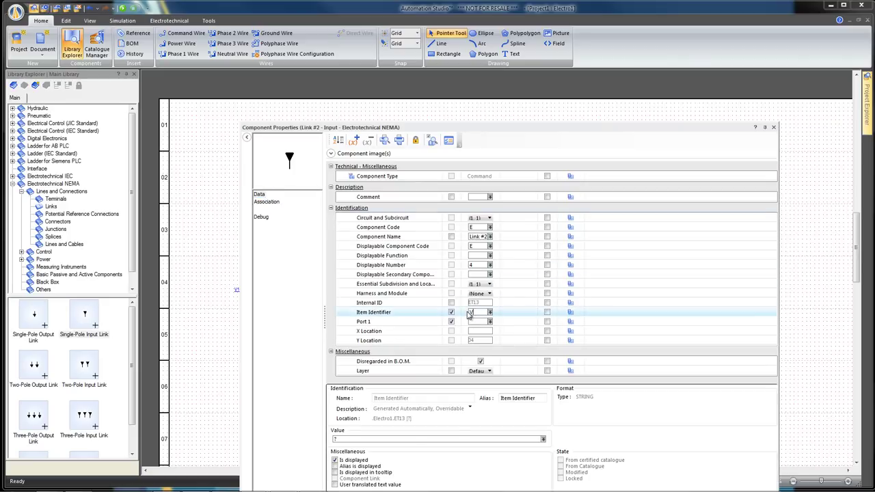
click(509, 303)
click(774, 128)
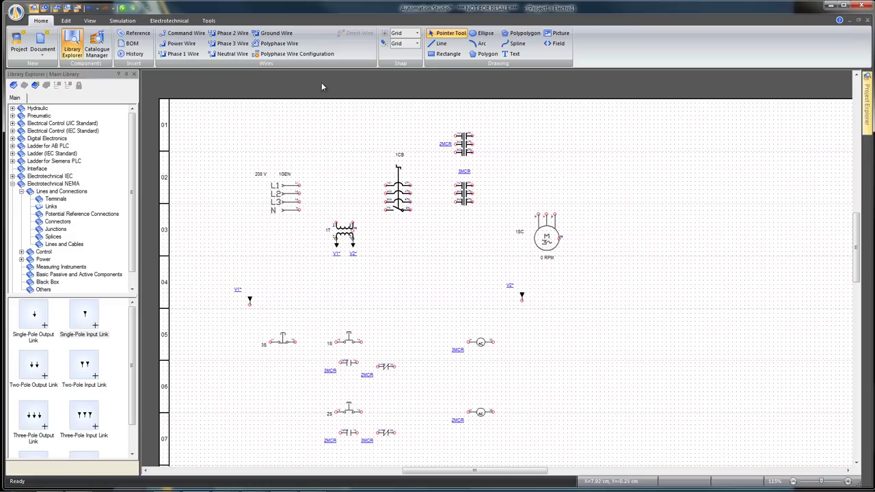
Step: Run three-phase polyphase wire from 1GEN through breaker 1CB and contactor 3MCR to the motor
click(278, 46)
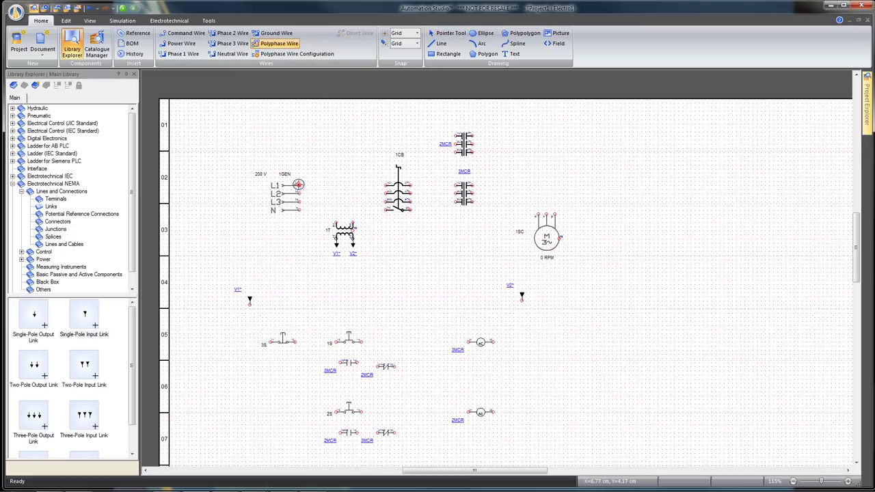
click(298, 184)
click(386, 185)
click(409, 184)
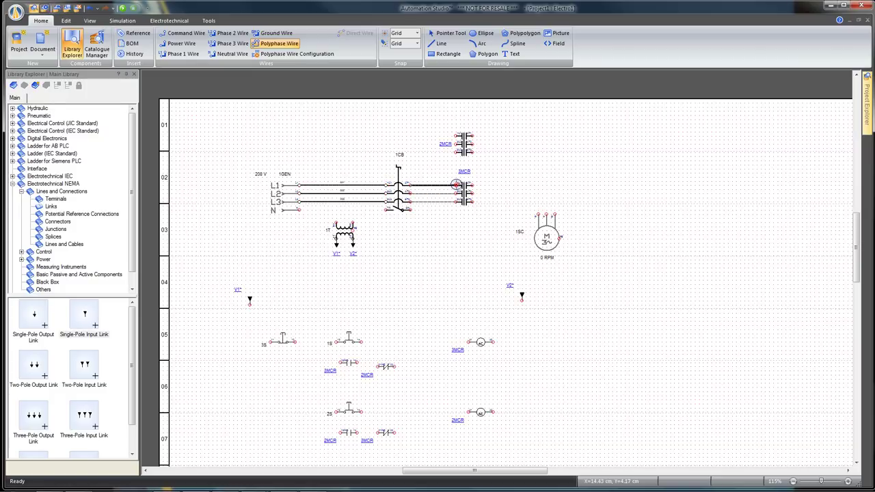
click(456, 184)
click(472, 186)
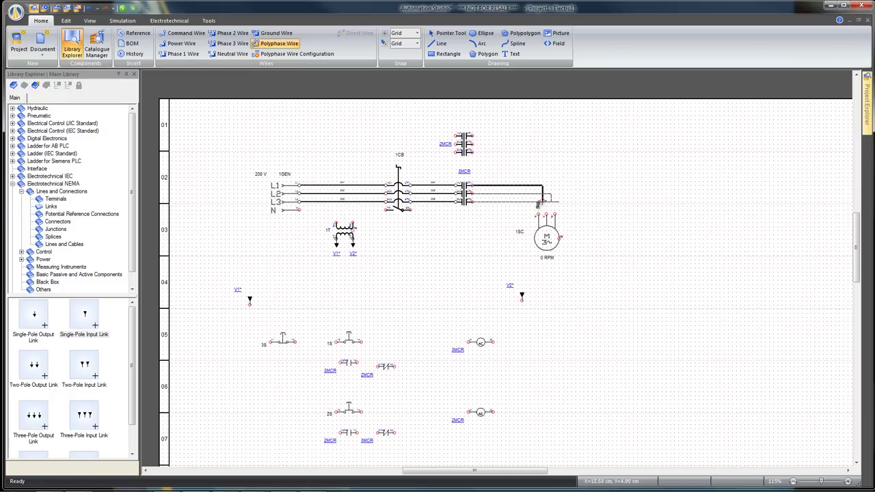
click(537, 214)
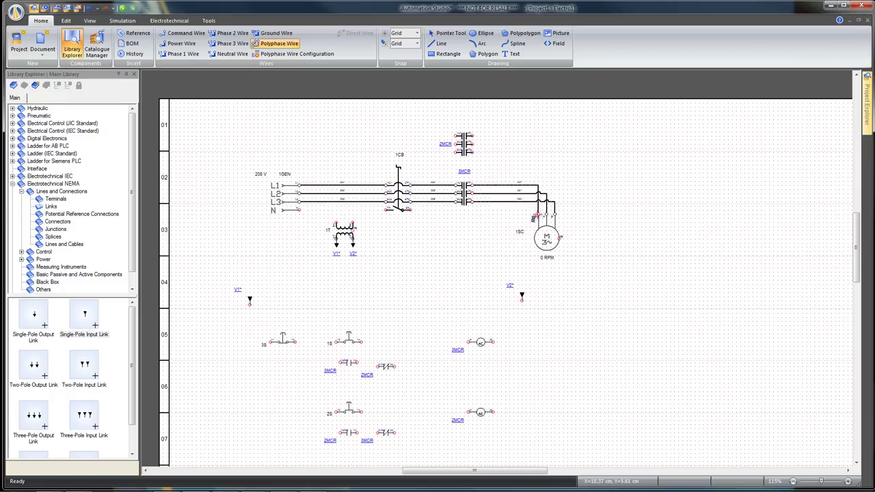
key(Escape)
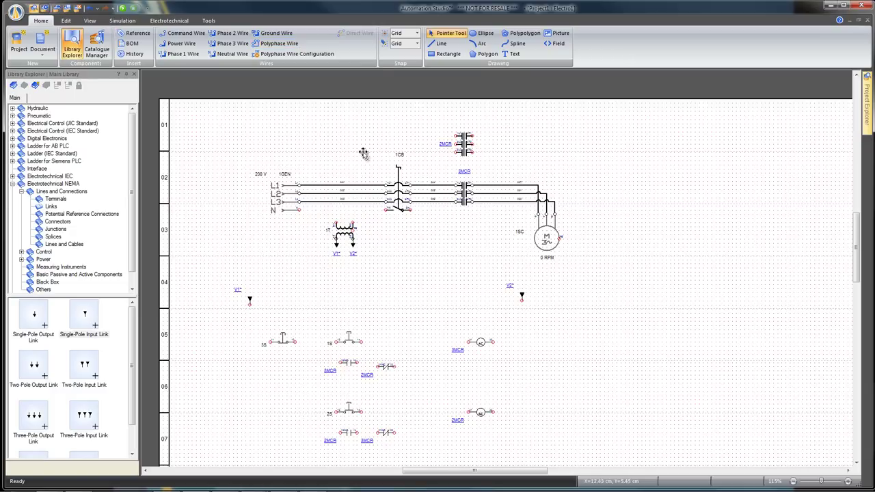
Step: Extend the neutral N line to the motor with a power wire
click(181, 45)
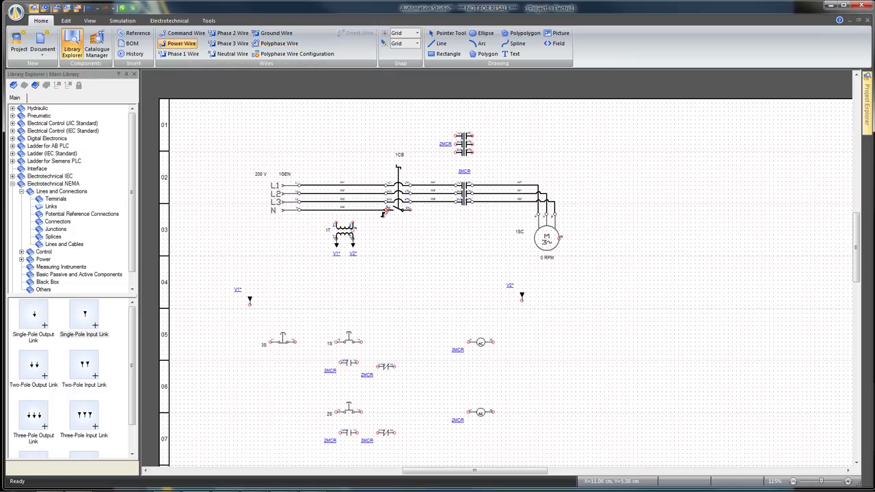
click(408, 210)
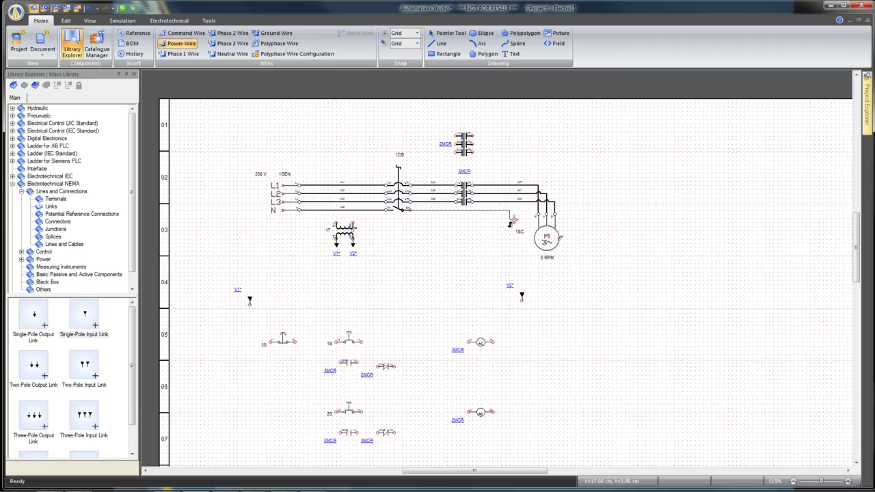
click(558, 238)
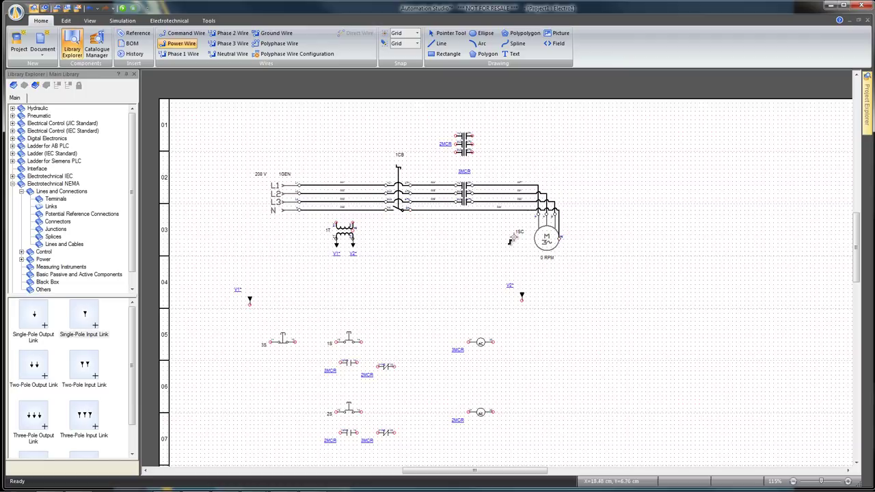
Step: Feed the transformer's two primary terminals from lines L2 and L3 at 1CB
click(335, 222)
click(333, 197)
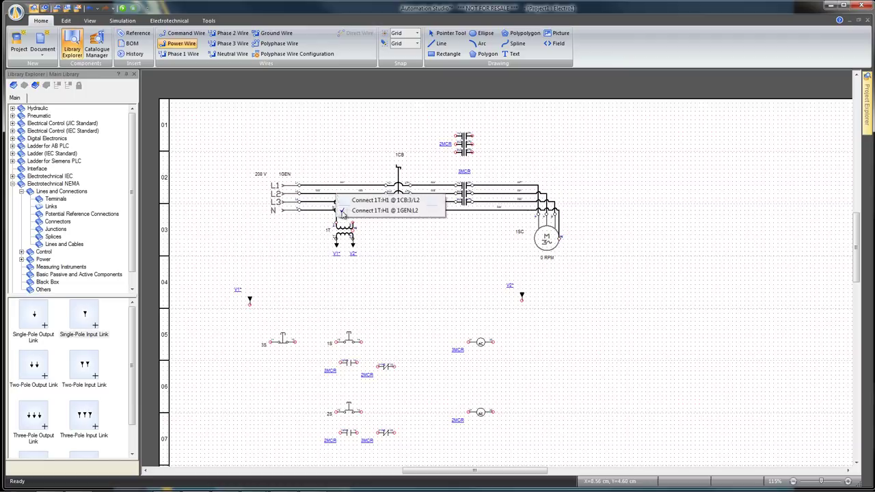
click(342, 207)
click(348, 214)
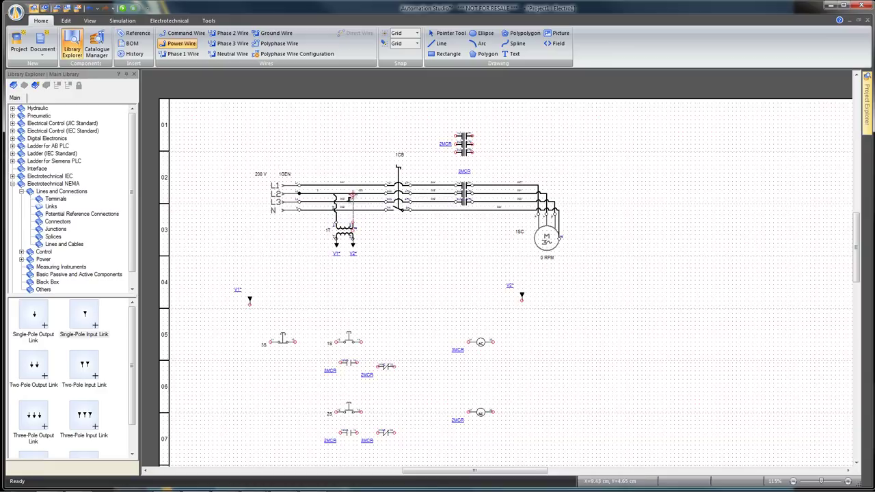
click(354, 203)
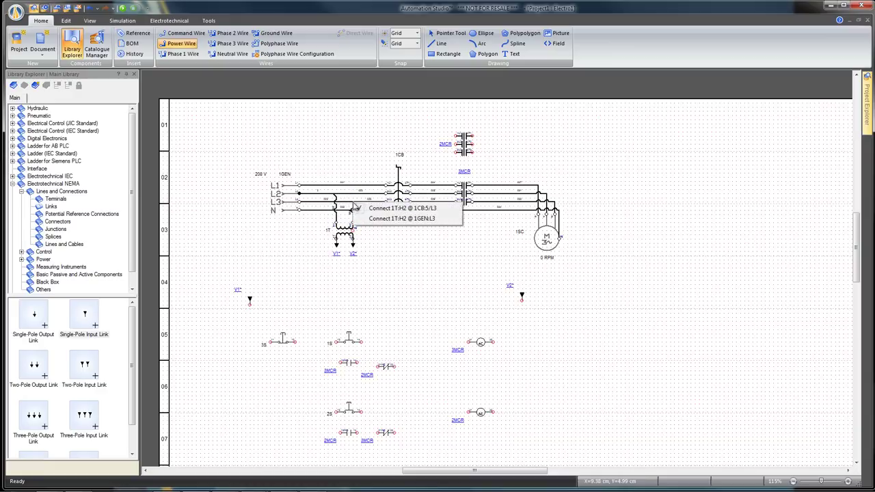
click(450, 208)
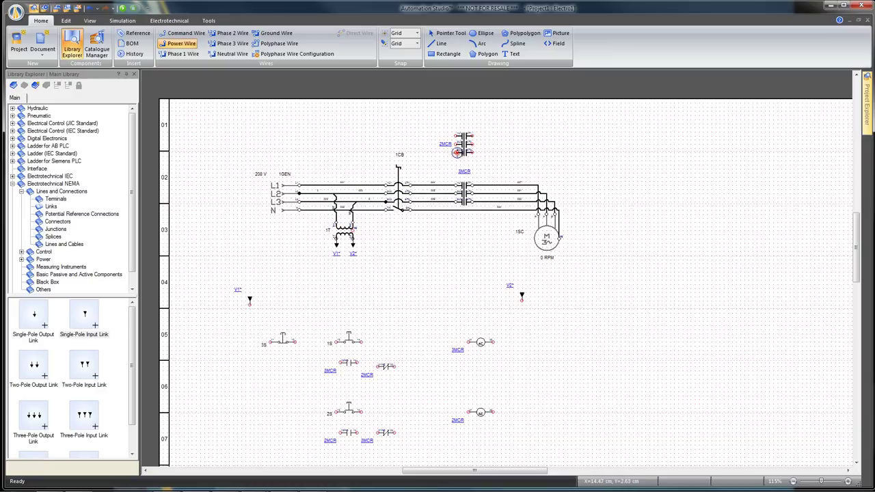
key(Escape)
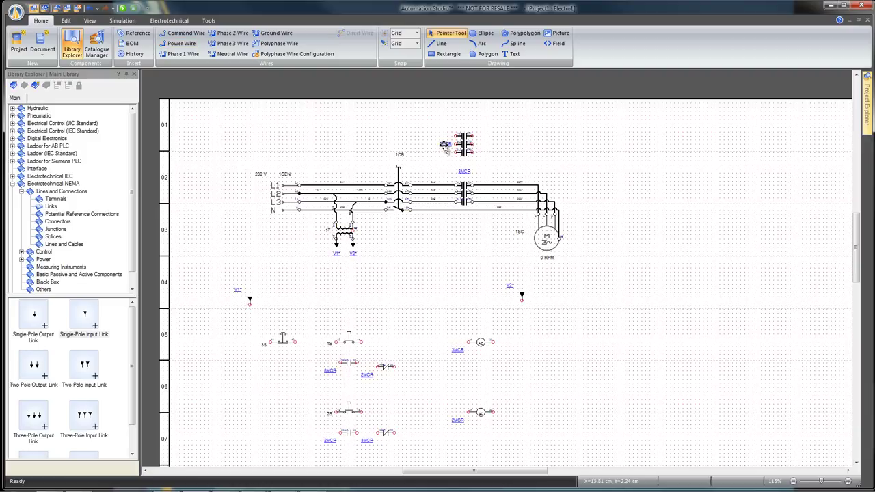
Step: Raise contactor 2MCR and cross-wire its contacts to L2, L3, L1 and the motor side
drag(452, 151, 448, 190)
drag(454, 143, 435, 197)
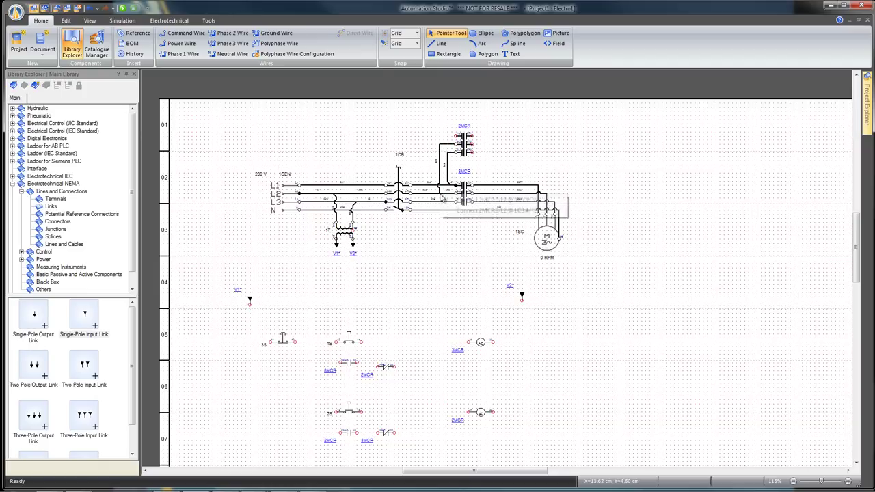
click(472, 198)
drag(455, 135, 431, 205)
click(478, 203)
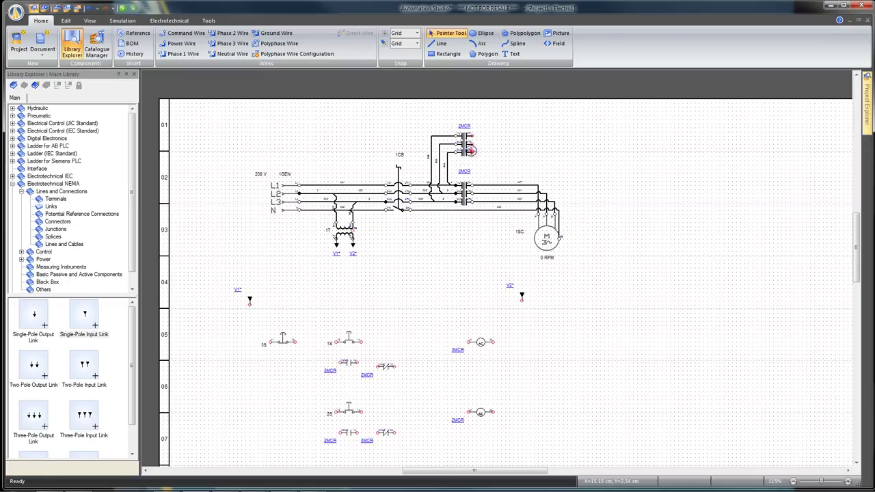
drag(472, 152, 478, 194)
drag(477, 204, 481, 199)
drag(472, 144, 488, 196)
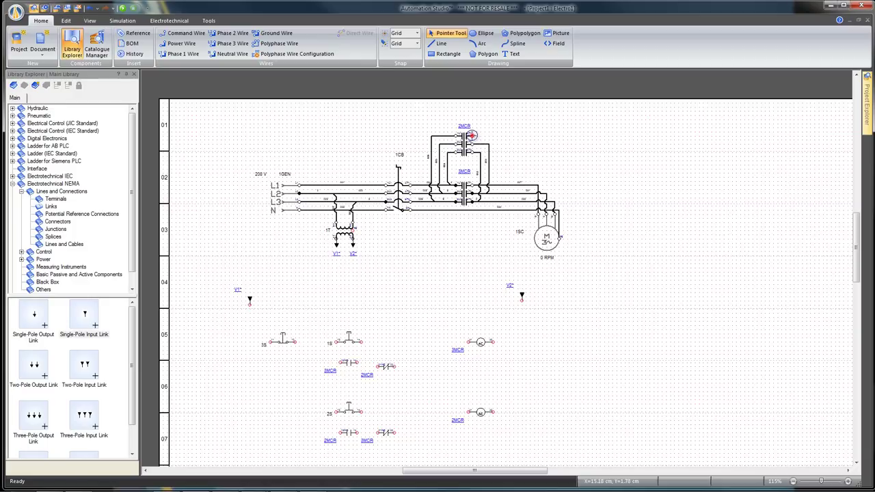
drag(472, 135, 499, 190)
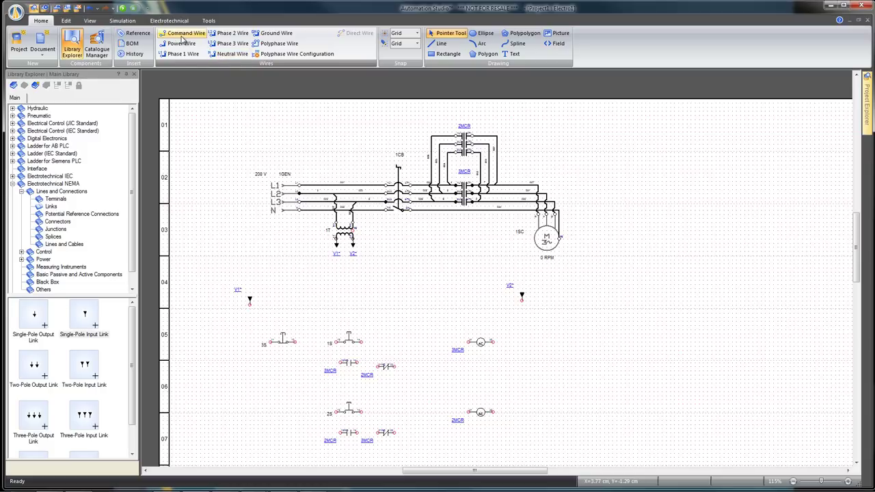
Step: Wire rail V1 to the 3S stop contact and run 2MCR's contact toward the upper rung
click(183, 33)
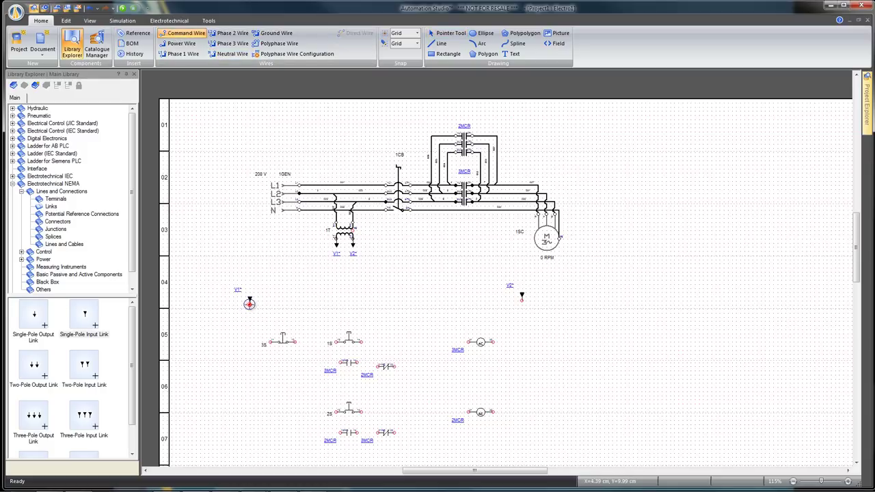
mouse_move(249, 303)
mouse_down()
mouse_move(250, 341)
mouse_move(260, 344)
mouse_move(492, 343)
mouse_move(519, 342)
mouse_move(521, 300)
mouse_up()
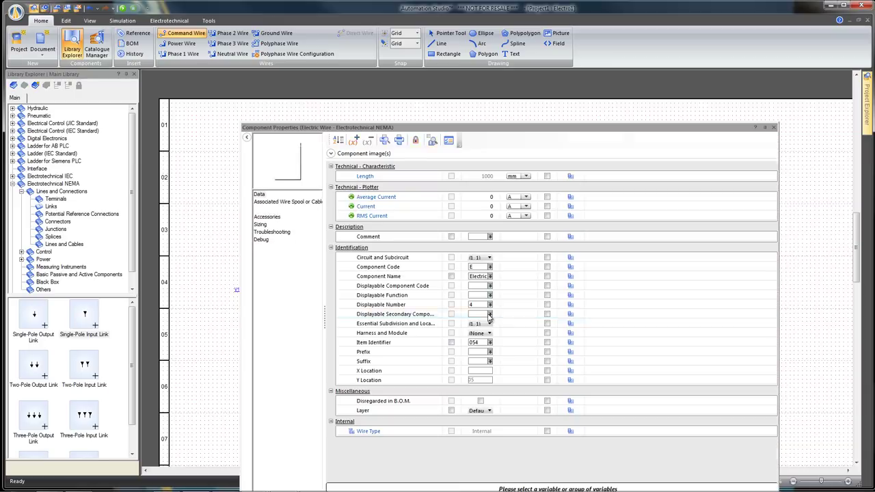
click(773, 128)
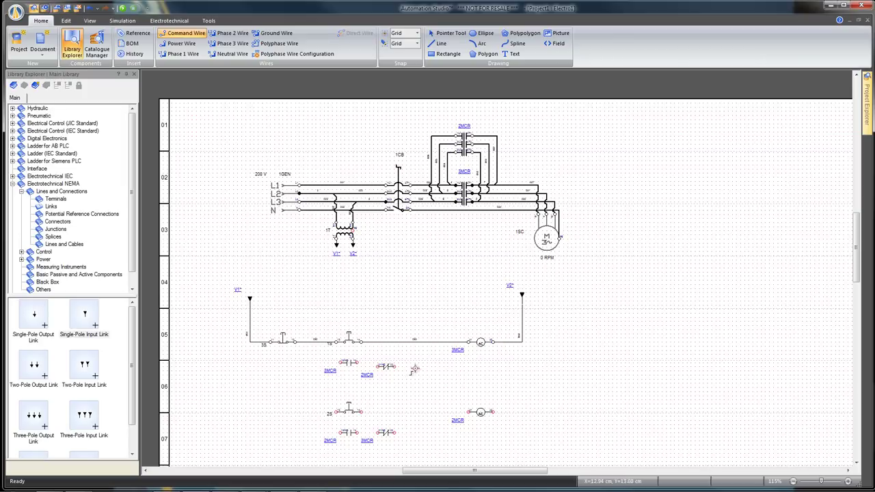
drag(398, 366, 361, 341)
key(Escape)
Step: Wire the 3MCR seal-in contact, coil to right rail, lower rung and backward seal-in branch
mouse_move(349, 363)
mouse_down()
mouse_move(371, 369)
mouse_move(357, 367)
mouse_up()
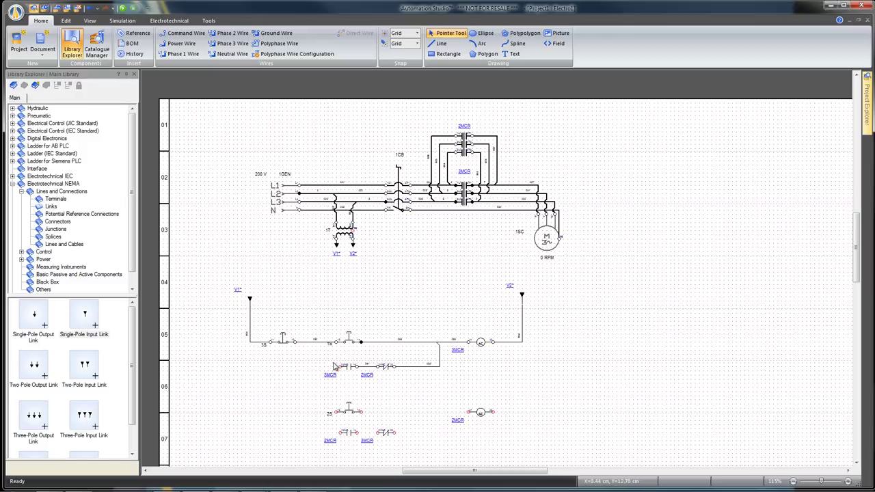
mouse_move(337, 365)
mouse_down()
mouse_move(305, 360)
mouse_move(311, 345)
mouse_up()
mouse_move(491, 412)
mouse_down()
mouse_move(512, 417)
mouse_move(523, 356)
mouse_move(524, 343)
mouse_move(493, 343)
mouse_up()
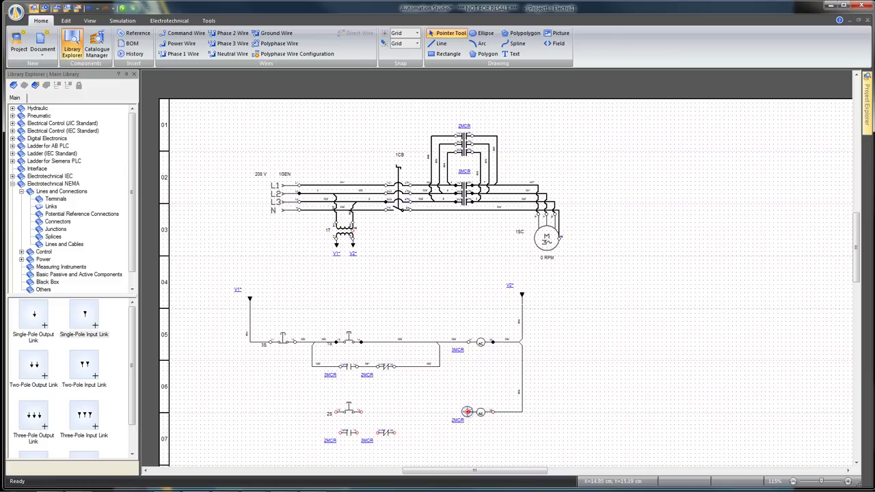
mouse_move(391, 408)
mouse_down()
mouse_move(324, 419)
mouse_move(333, 413)
mouse_move(308, 379)
mouse_move(311, 367)
mouse_move(341, 366)
mouse_up()
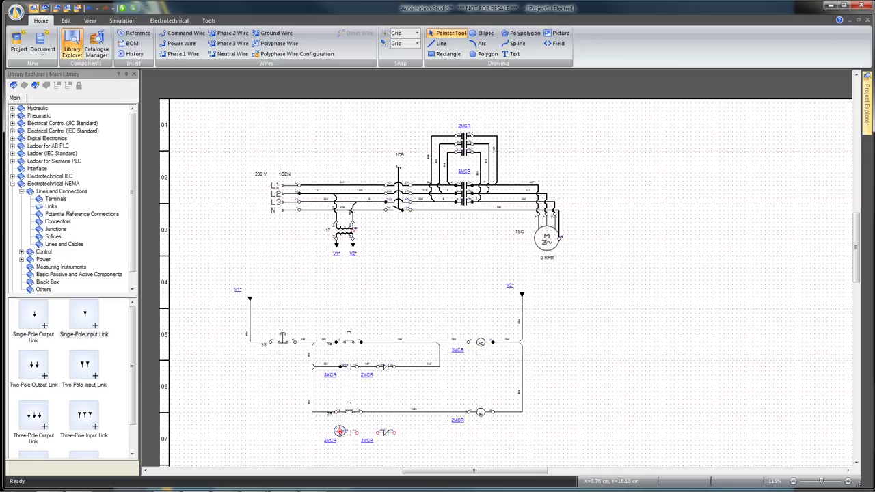
mouse_move(339, 433)
mouse_down()
mouse_move(313, 432)
mouse_move(312, 412)
mouse_move(380, 435)
mouse_move(444, 421)
mouse_move(440, 413)
mouse_up()
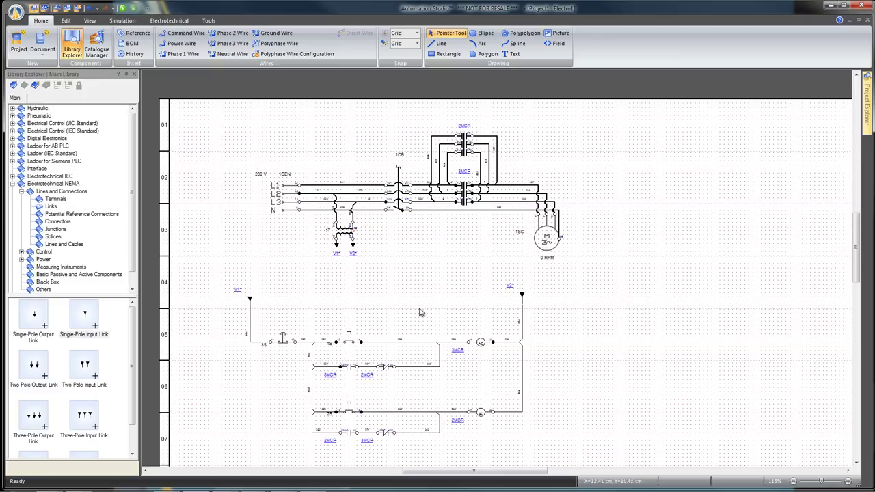
Step: Add a STOP text label above the 3S stop pushbutton
click(510, 55)
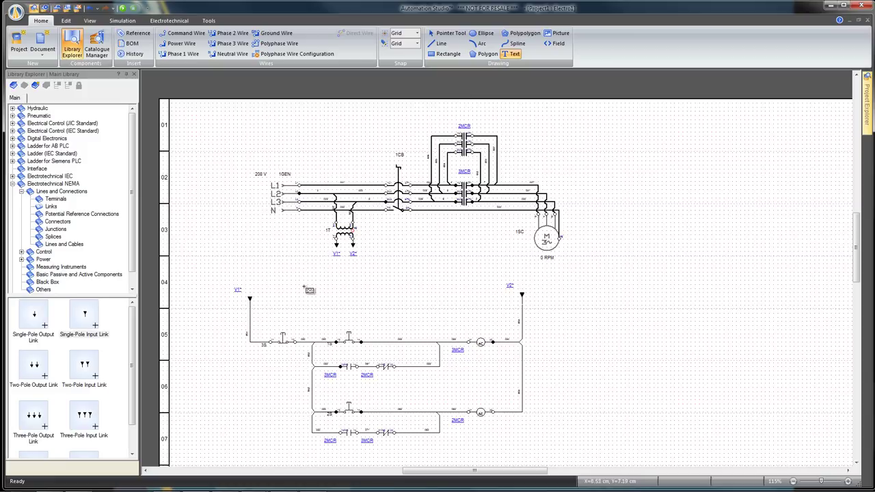
click(259, 316)
drag(281, 328, 305, 331)
text(STOP)
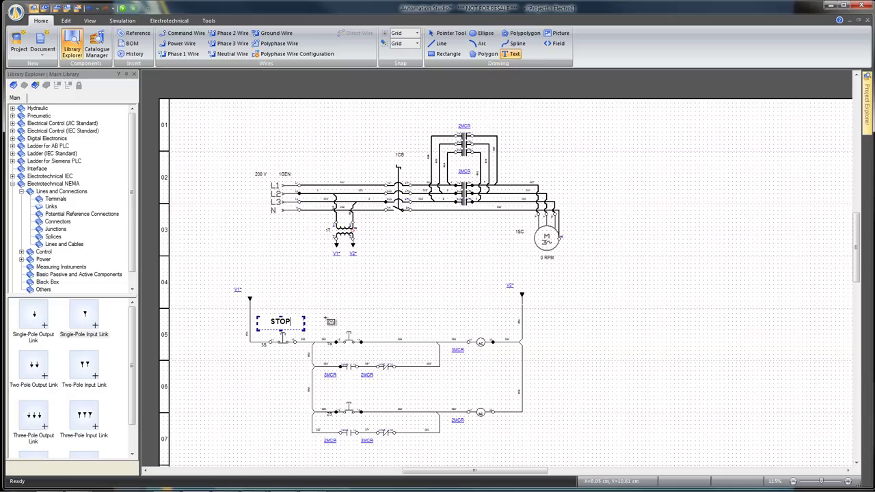
key(Escape)
click(284, 324)
double_click(285, 324)
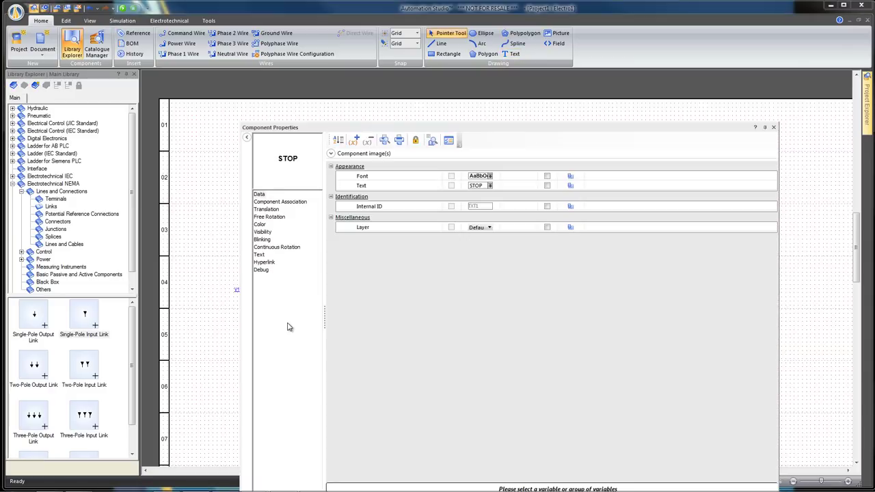
click(777, 127)
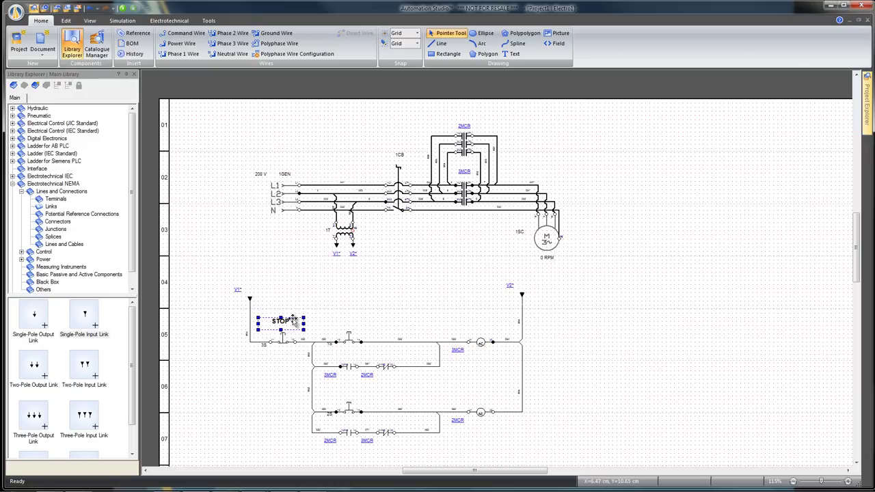
Step: Copy the label above the 1S pushbutton and change it to FORWARD
drag(294, 320, 364, 322)
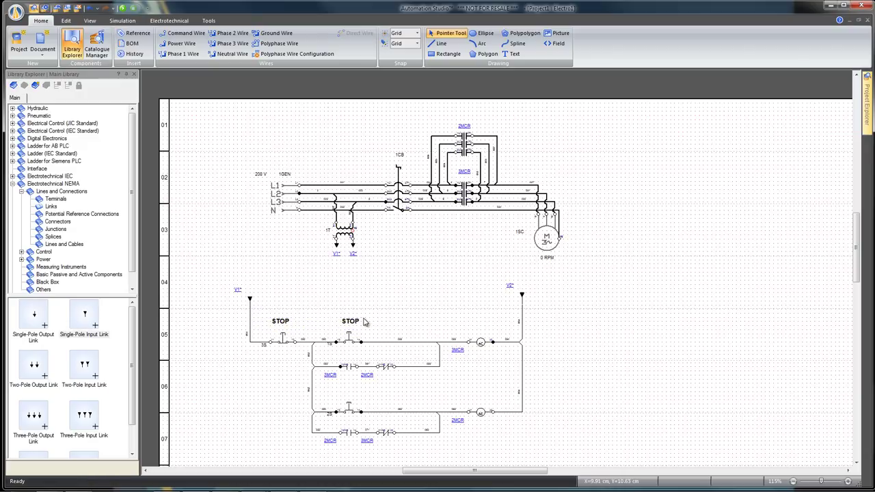
click(357, 322)
double_click(356, 323)
text(FORWARD)
click(359, 325)
Step: Copy the FORWARD label down to the 2S pushbutton and edit it to BACKWARD
drag(358, 325, 360, 397)
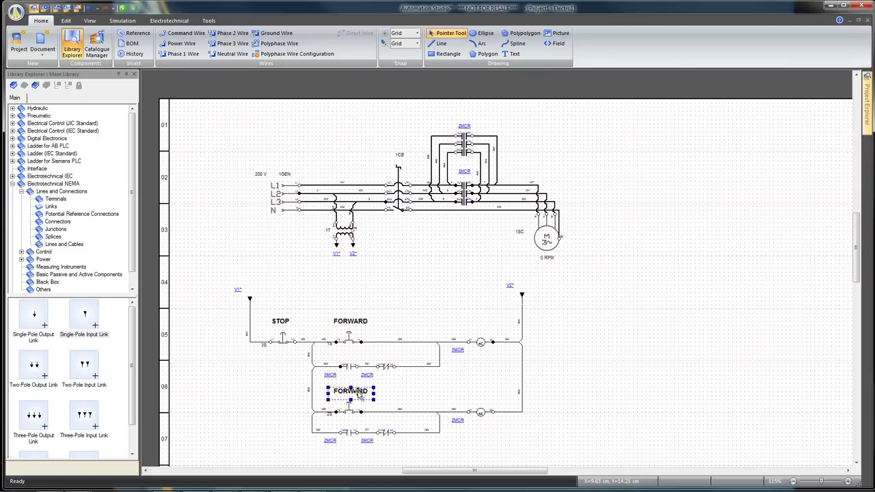
double_click(359, 395)
click(350, 392)
key(BackSpace)
key(BackSpace)
key(BackSpace)
text(BACK)
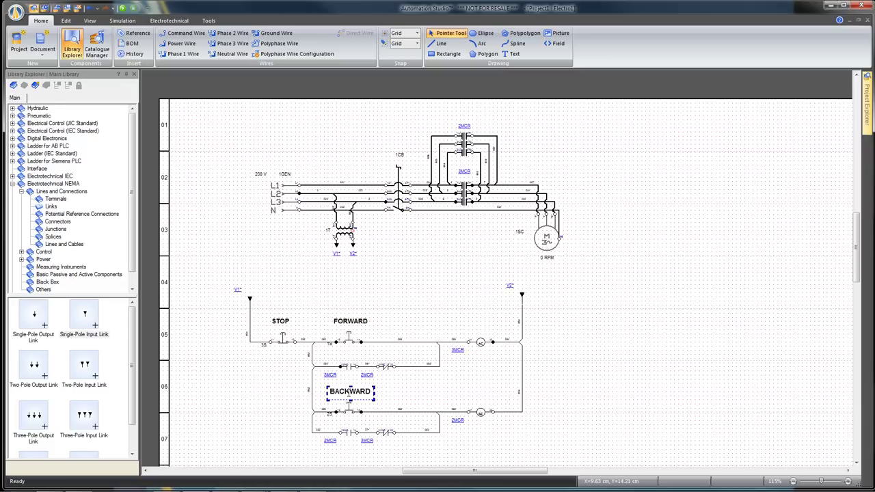
click(566, 390)
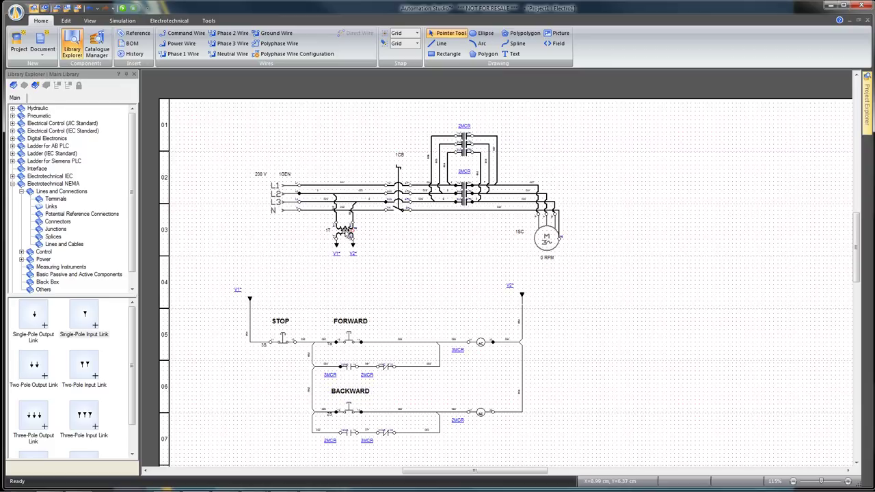
Step: Connect the transformer's PE terminal to the N line with a power wire
click(185, 47)
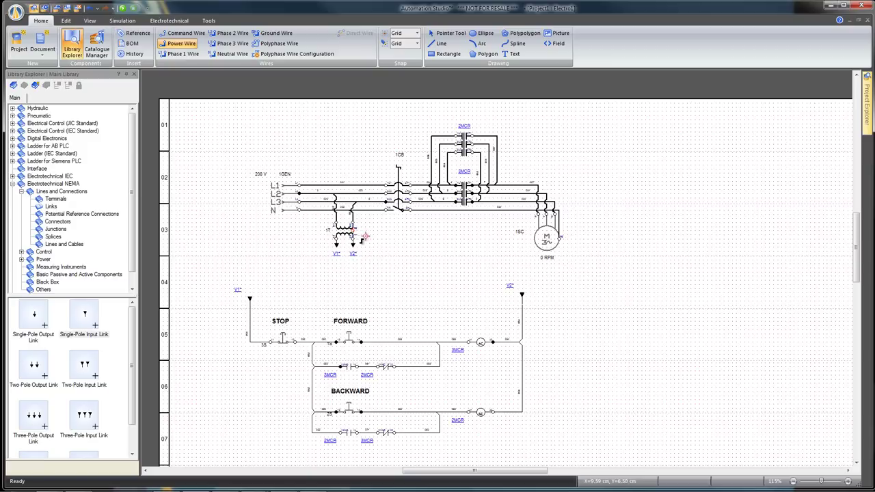
click(365, 237)
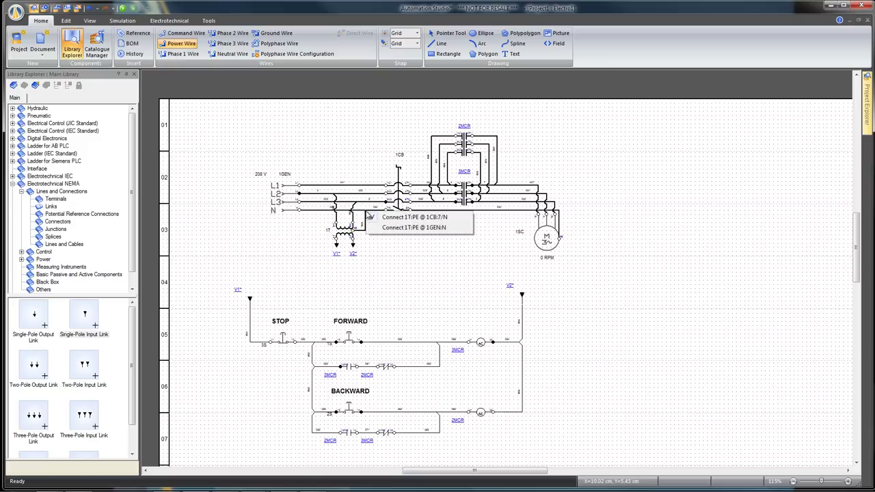
click(365, 210)
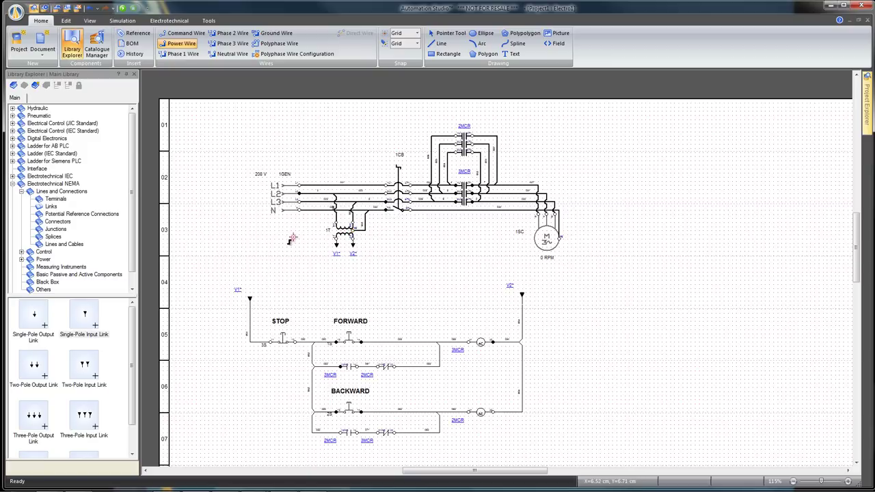
key(Escape)
Step: Set transformer 1T's primary voltage to 208 V, then open motor 1SC's properties
double_click(349, 232)
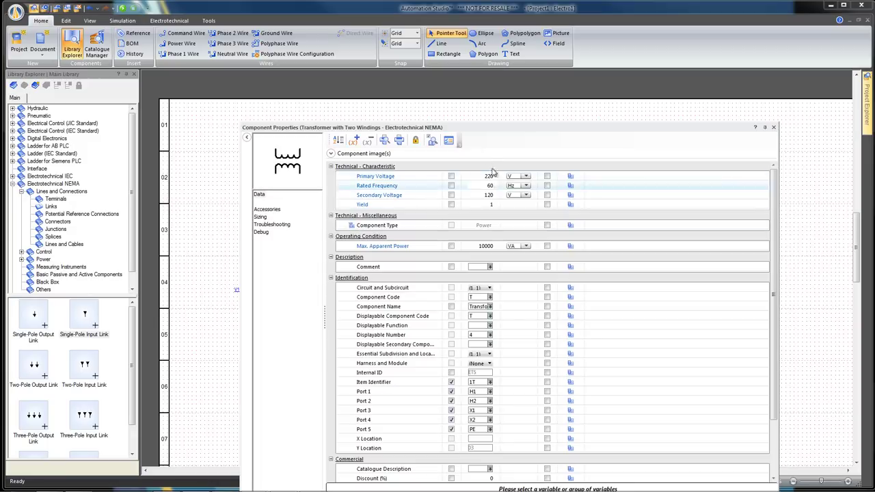
drag(478, 130, 466, 247)
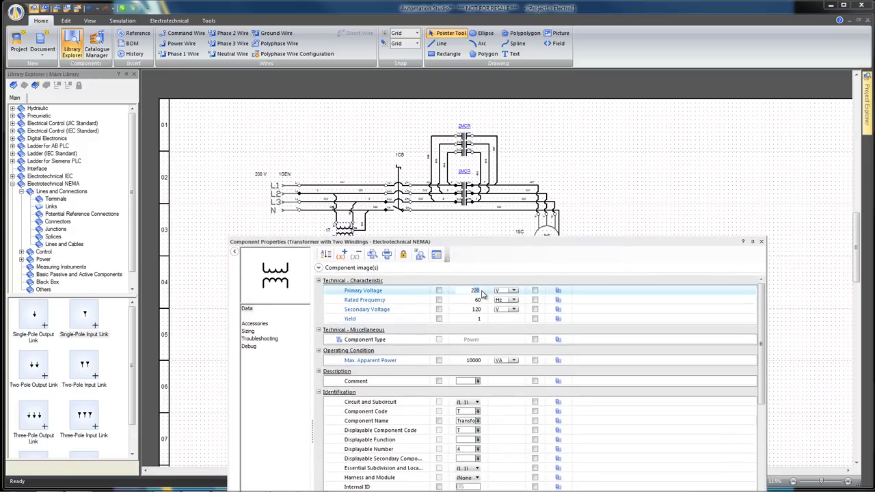
click(574, 305)
click(761, 243)
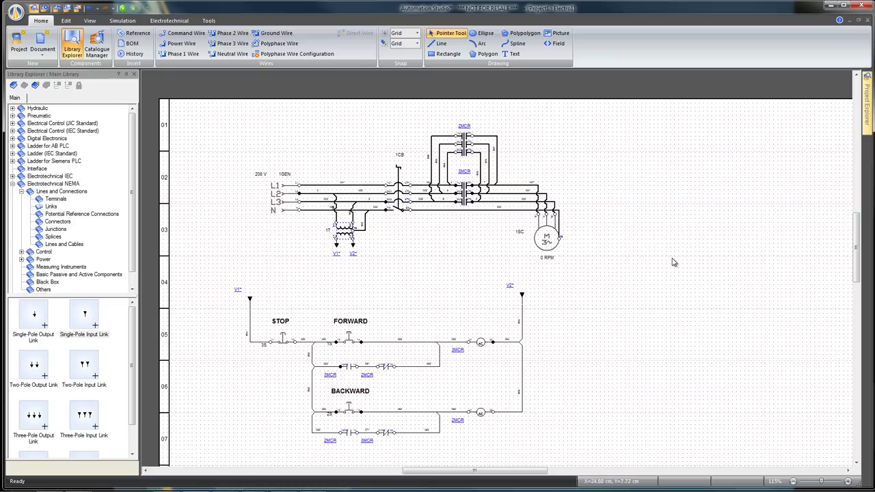
double_click(546, 240)
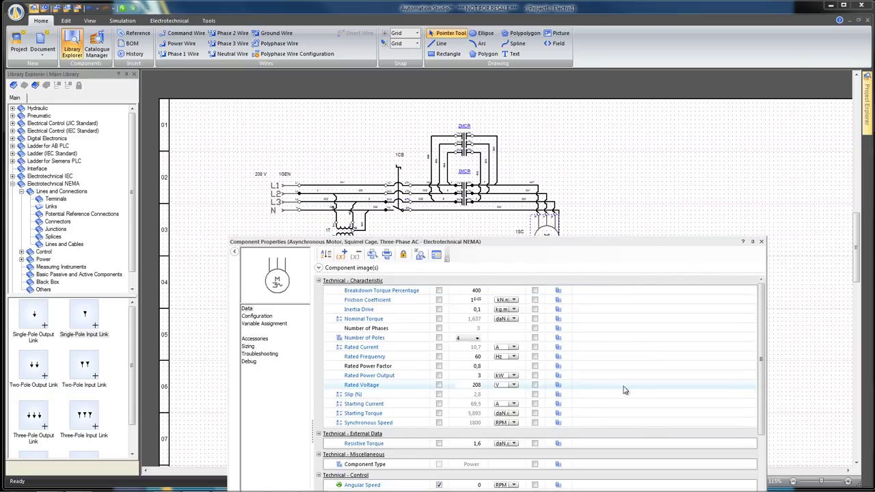
Step: Close the motor properties, start the simulation and zoom to all components
click(761, 242)
click(708, 260)
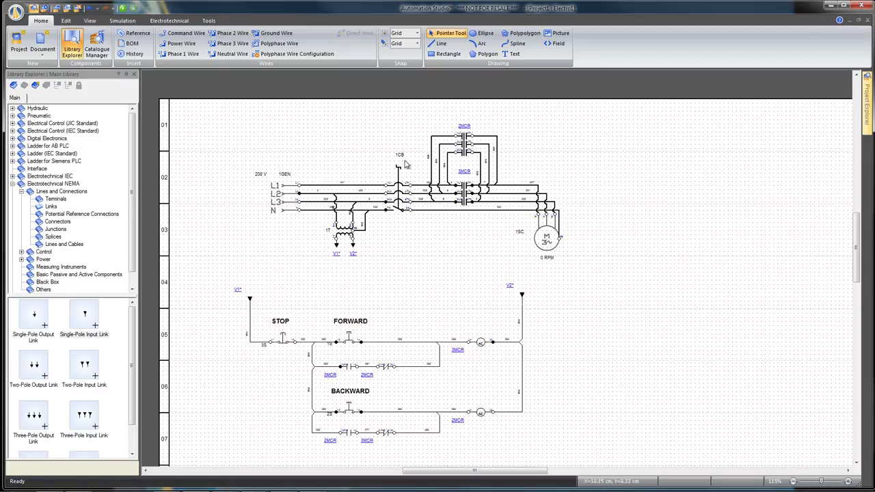
click(123, 9)
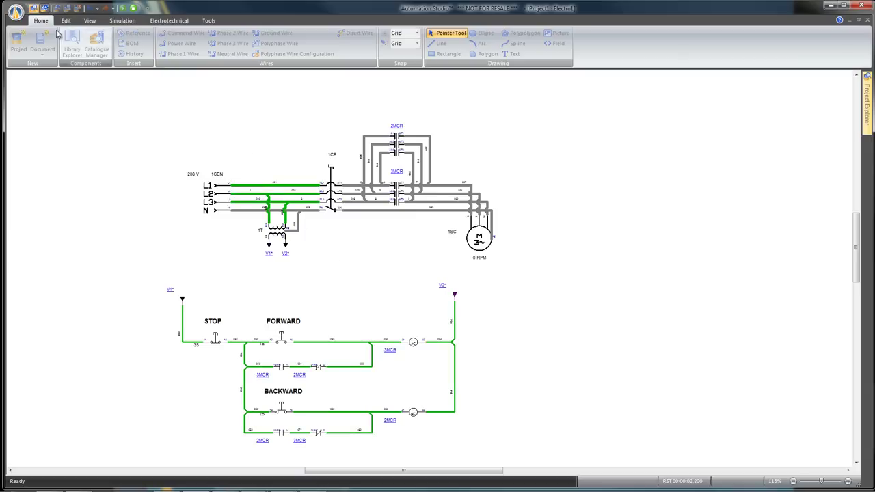
click(89, 21)
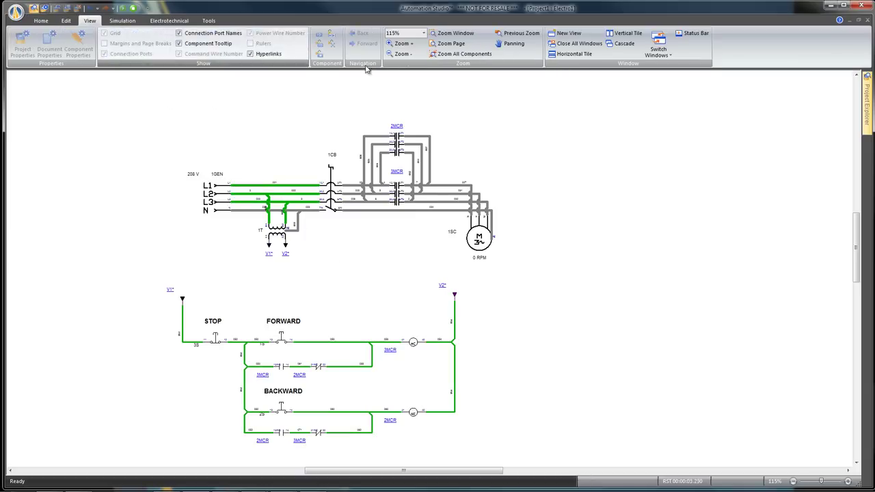
click(457, 55)
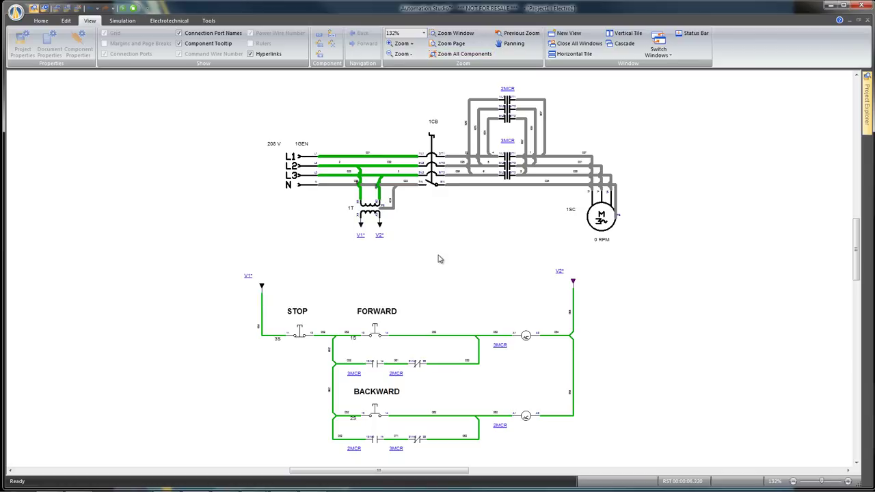
Step: Close breaker 1CB, run the motor with FORWARD, then reverse it with BACKWARD
click(432, 138)
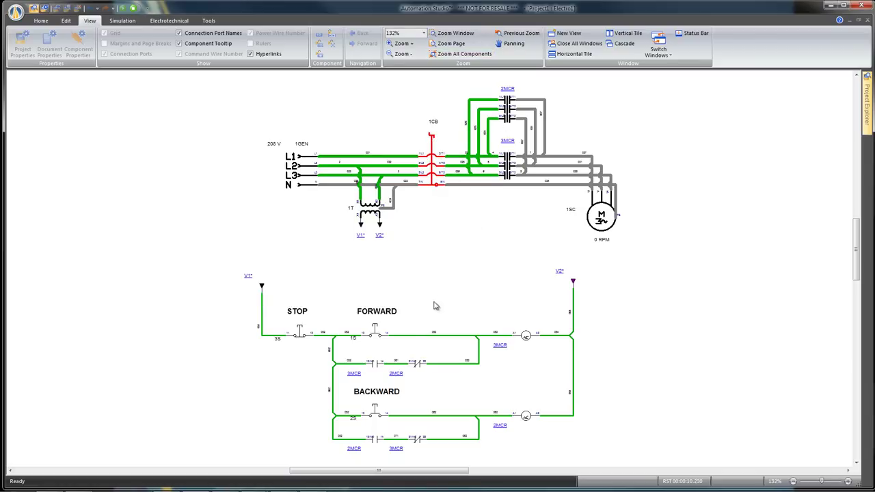
click(376, 337)
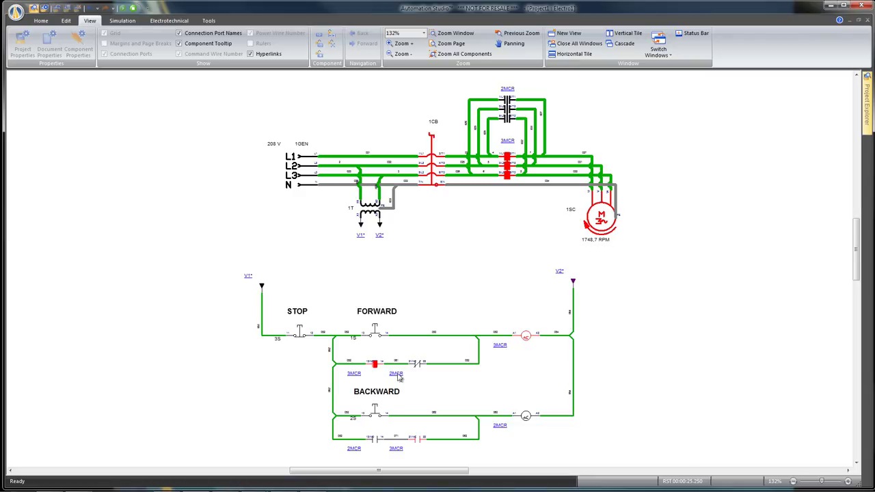
click(377, 420)
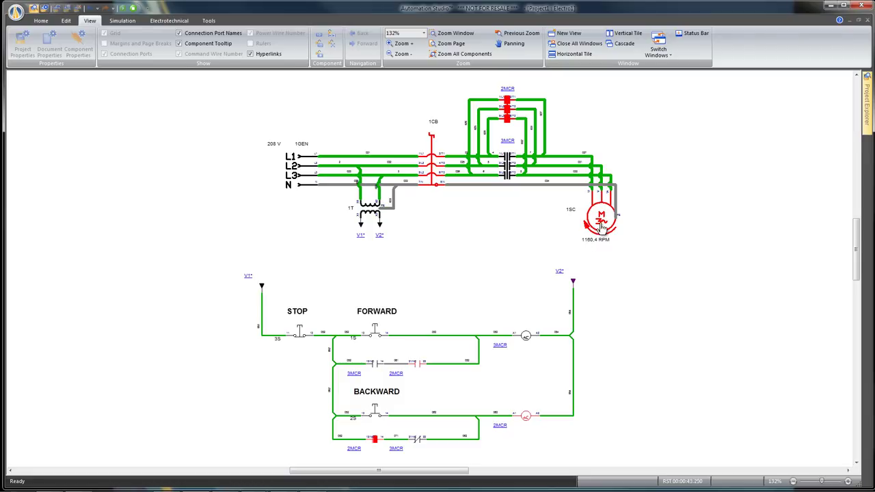
Step: Lower motor 1SC's resistive torque from 4,50 to 2,70, then press STOP to halt it
double_click(602, 220)
drag(627, 231, 715, 268)
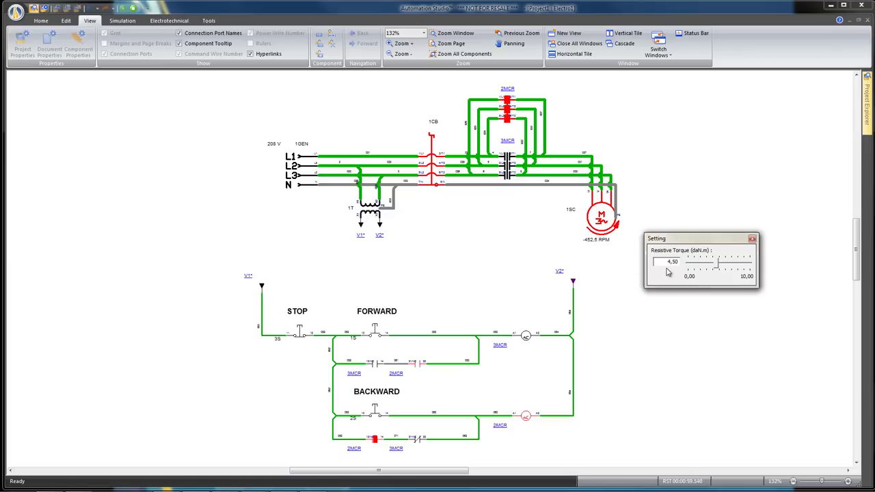
drag(715, 267, 706, 267)
click(752, 239)
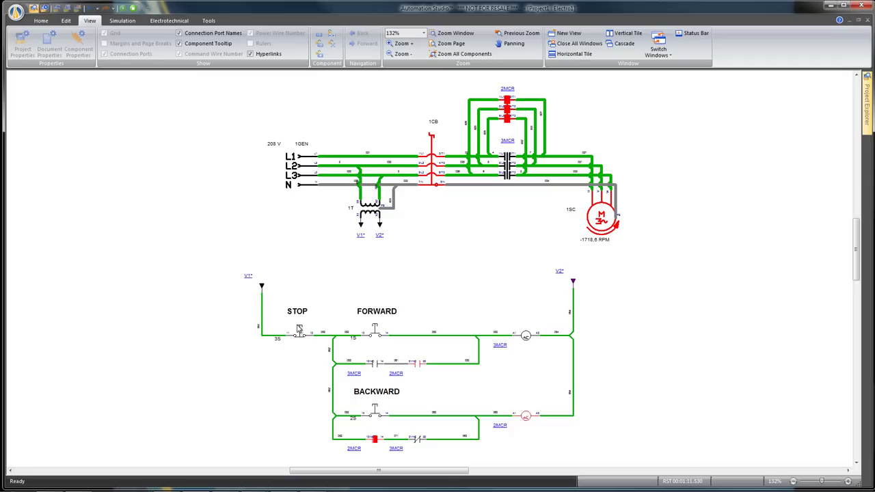
click(300, 341)
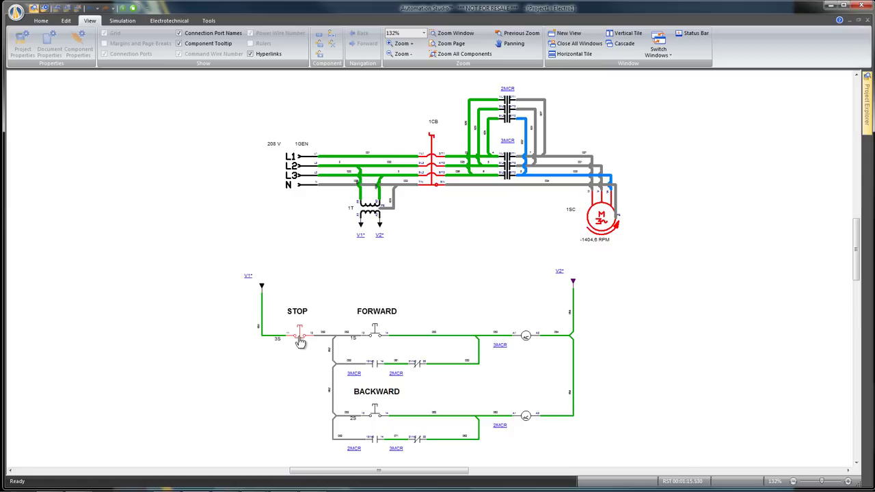